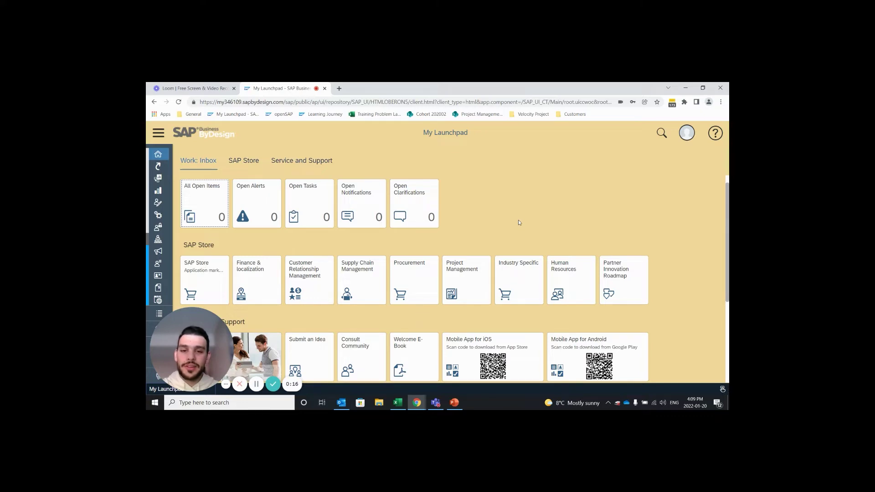
# Open the Implementation Projects list under Business Configuration from the work center menu
pyautogui.click(159, 133)
pyautogui.rightClick(196, 202)
pyautogui.click(180, 216)
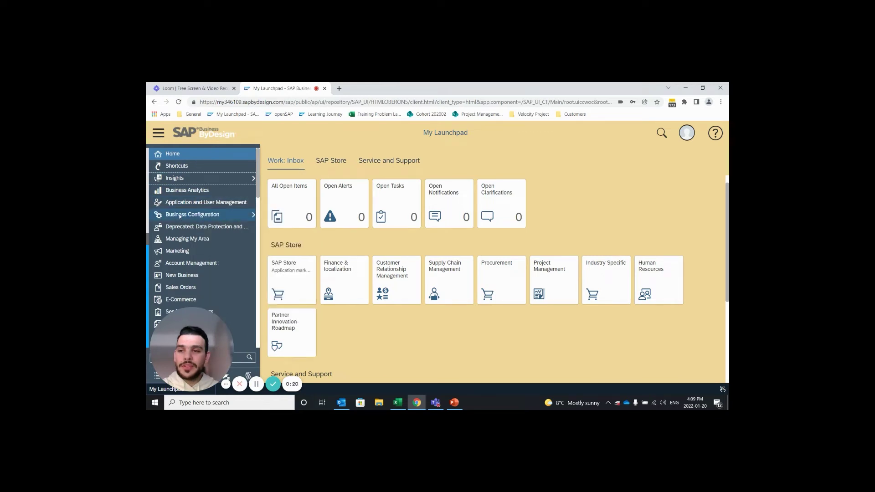
pyautogui.click(234, 217)
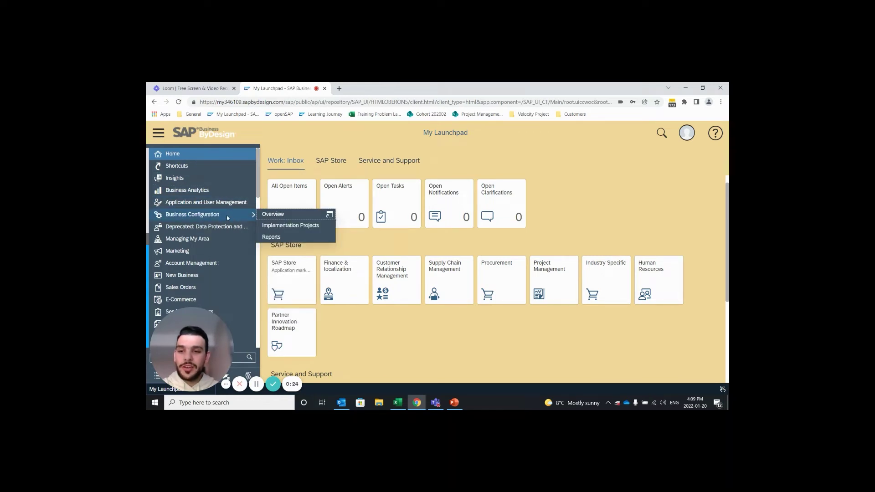
pyautogui.click(314, 226)
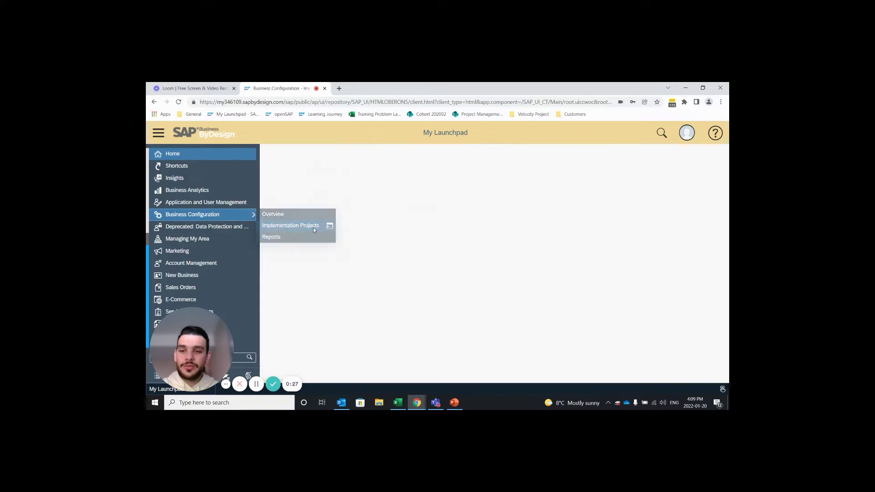
# Select the First Implementation project and open its activity list
pyautogui.click(158, 133)
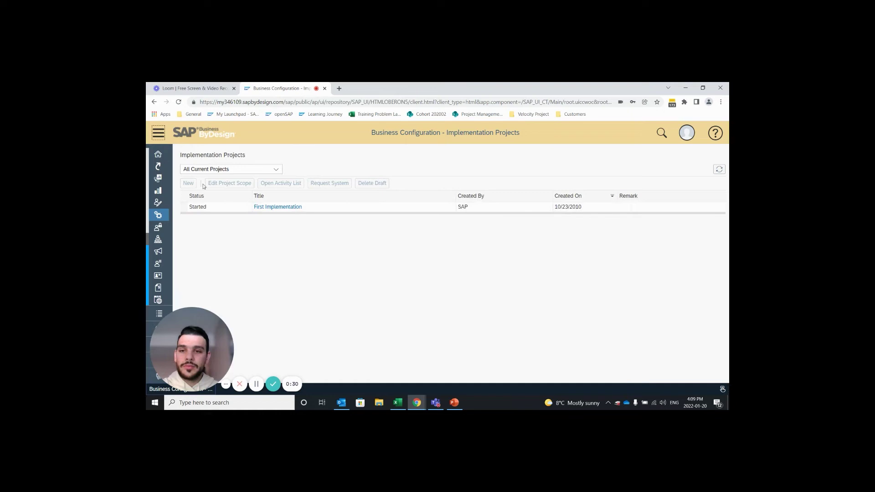
pyautogui.click(183, 210)
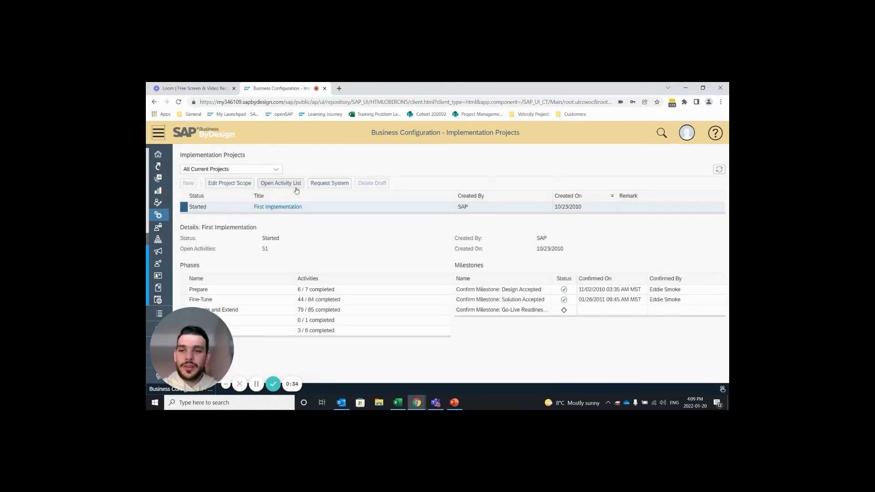
pyautogui.click(280, 183)
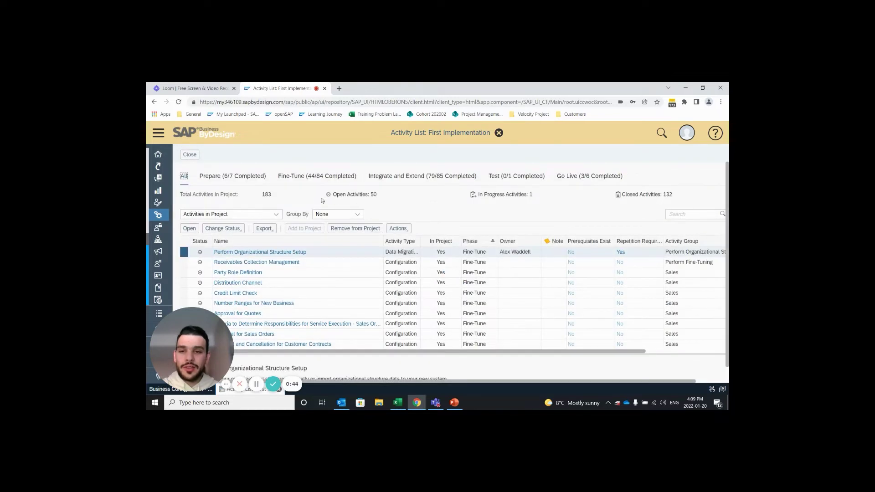
# Show All Activities, search for 'depreciation*', and select the Depreciation Methods activity
pyautogui.click(276, 215)
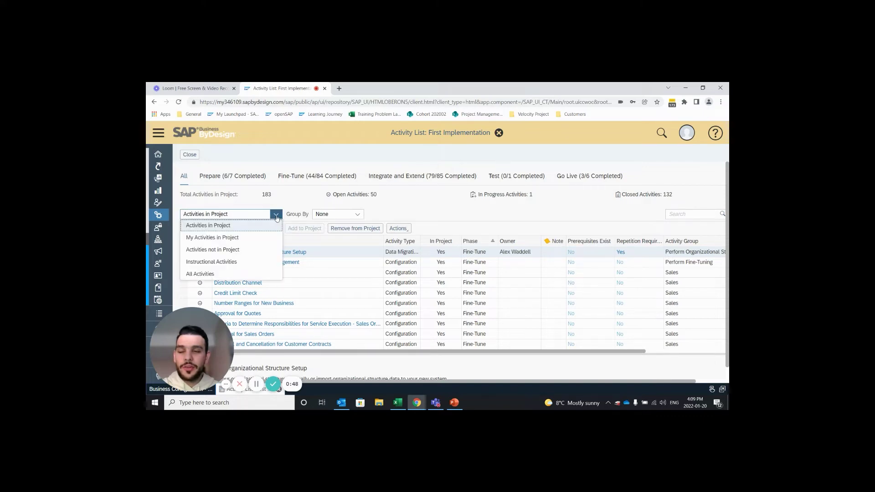
pyautogui.click(236, 275)
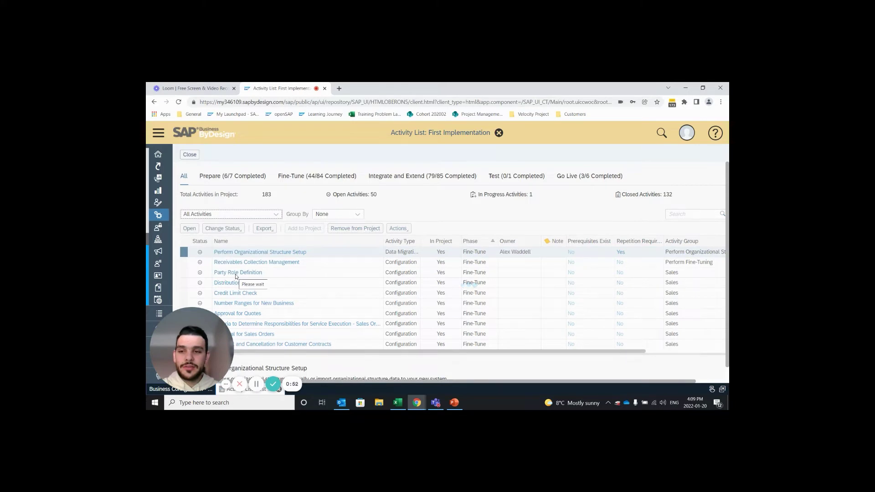
pyautogui.click(680, 214)
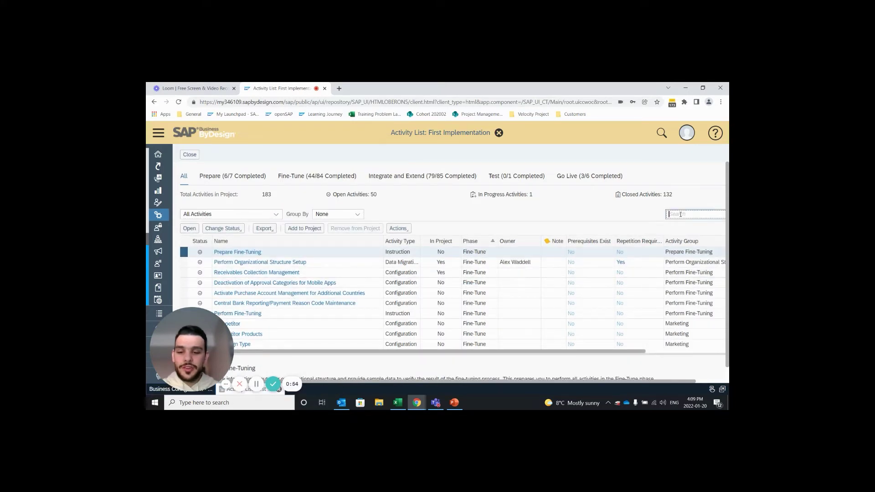
pyautogui.write('deprec')
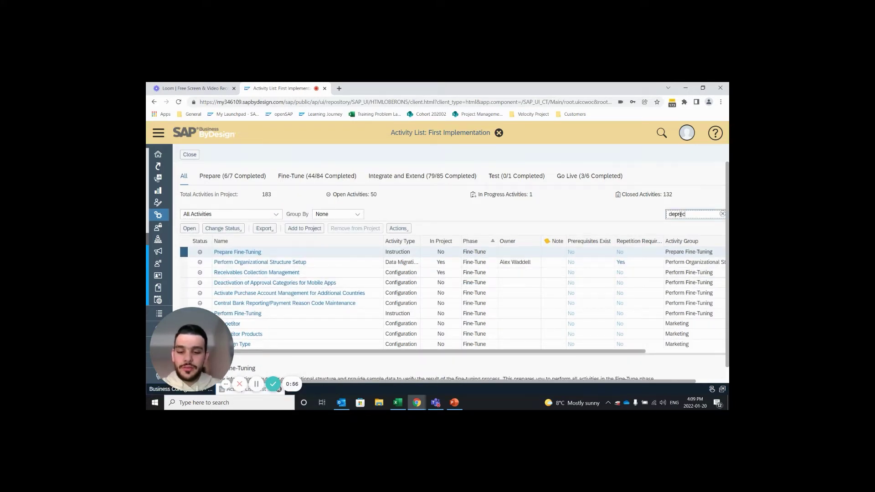
pyautogui.write('iation')
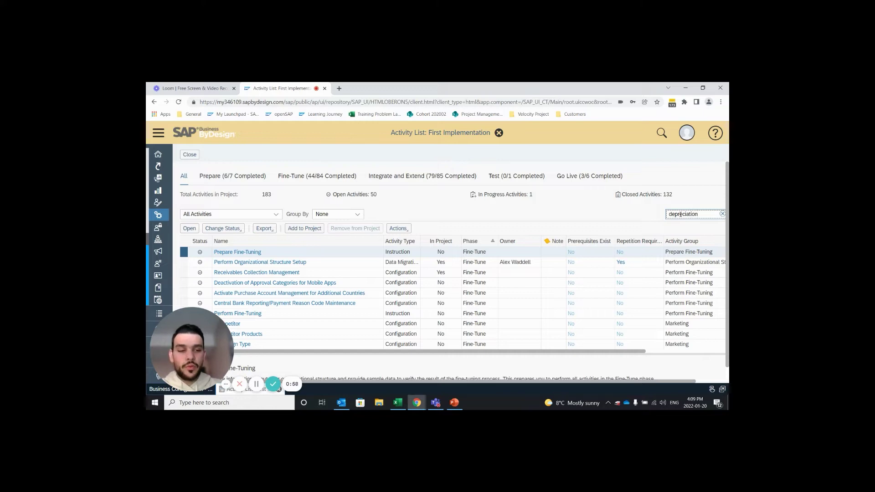
pyautogui.write('*')
pyautogui.press('Return')
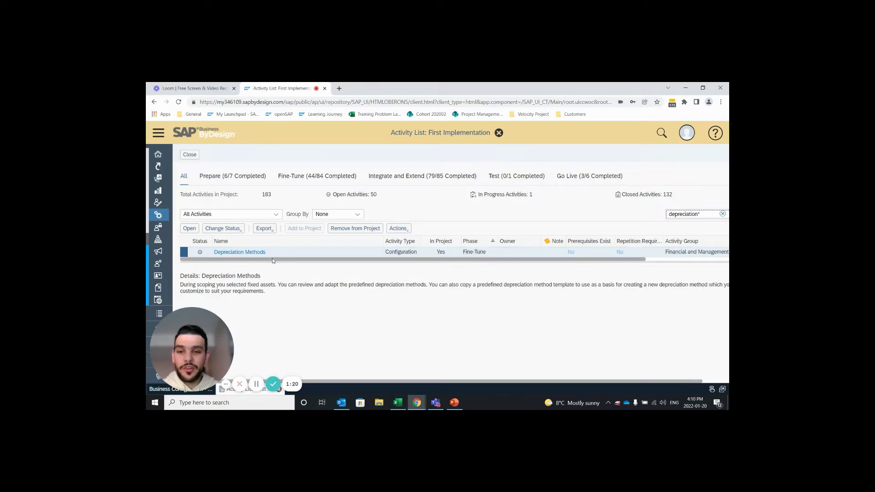
pyautogui.click(184, 254)
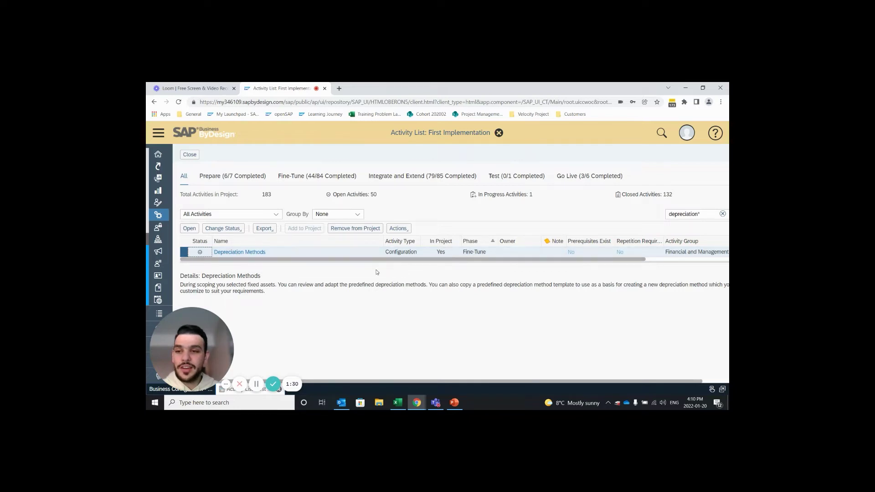
# Open the Depreciation Methods configuration activity
pyautogui.click(190, 229)
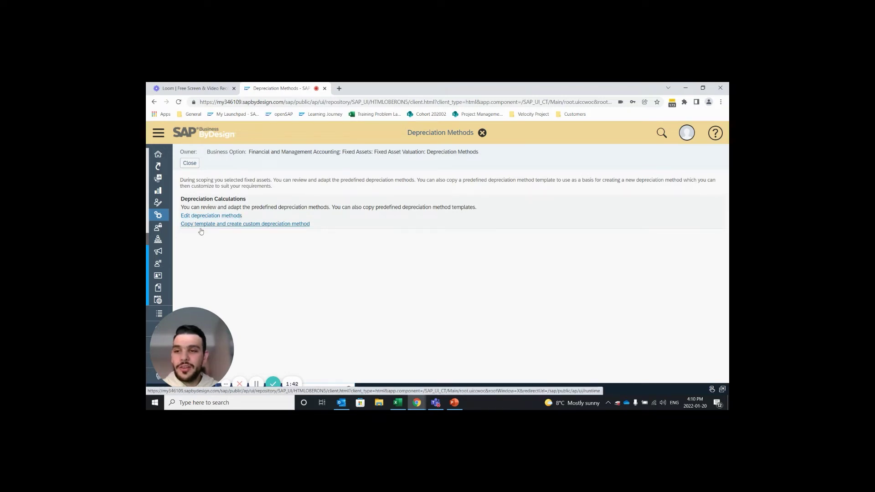
# Start a custom depreciation method based on the GCTSLAPL straight-line acquisition-cost template
pyautogui.click(278, 224)
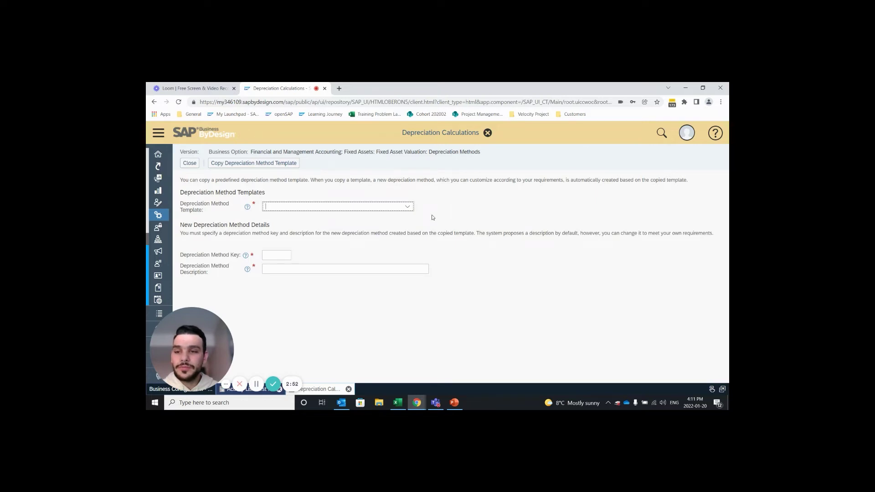
pyautogui.click(408, 207)
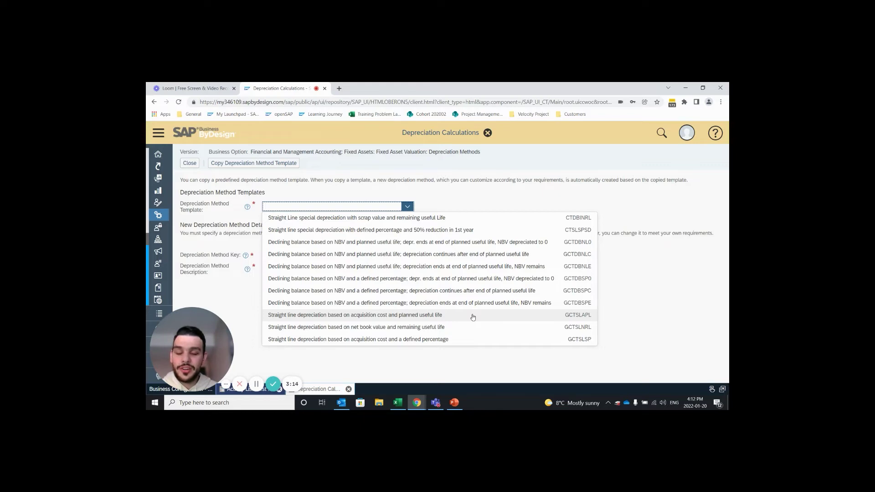
pyautogui.click(466, 316)
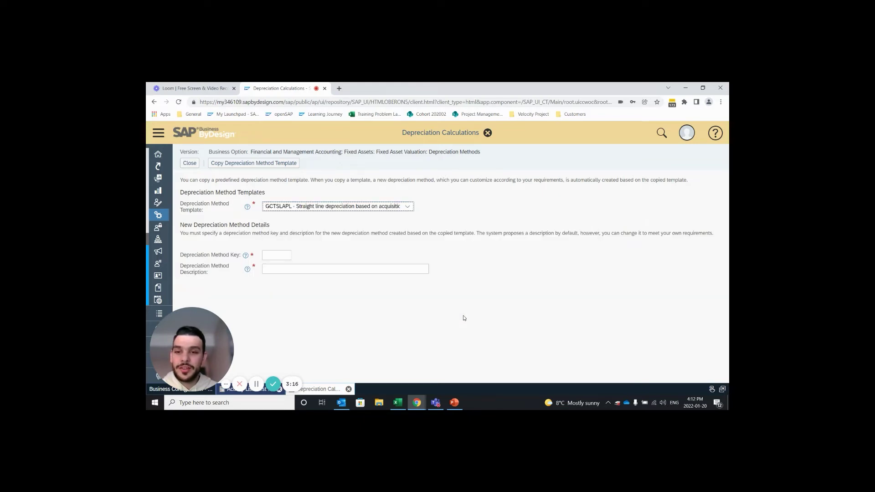
# Give the new method key Z002 and description 'SL from acq val to 0,start 1st D Nxt M'
pyautogui.click(269, 255)
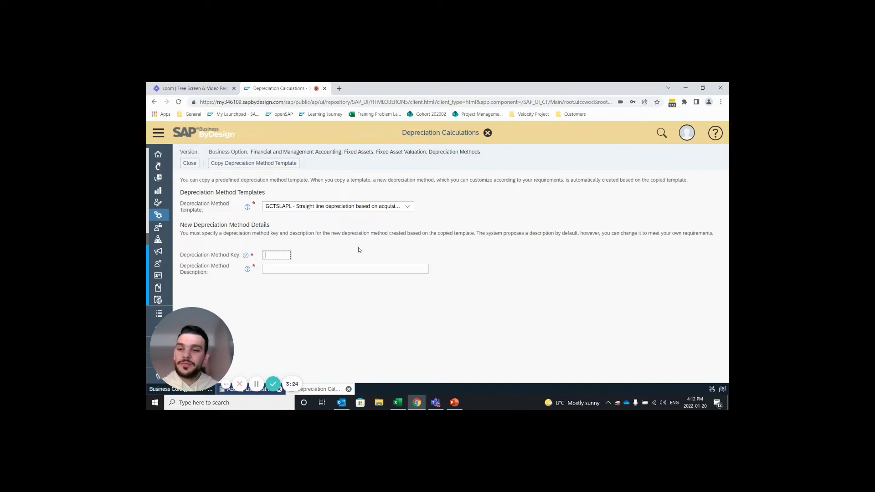
pyautogui.click(246, 256)
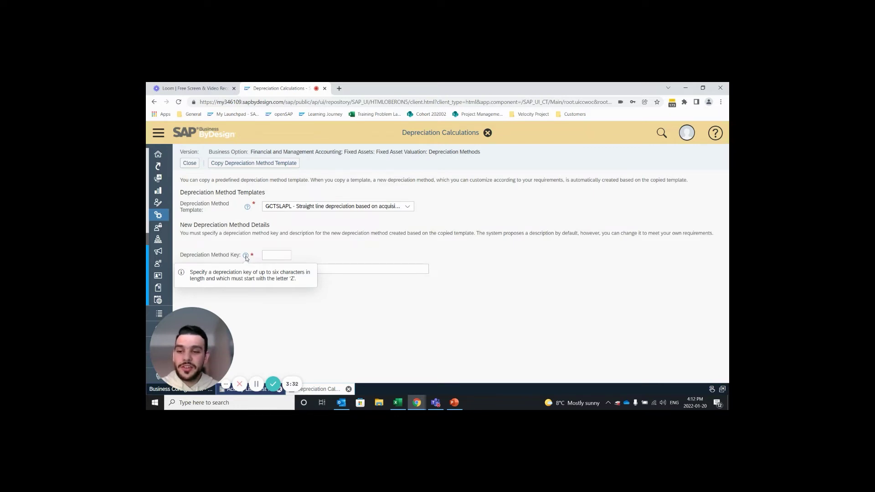
pyautogui.click(269, 255)
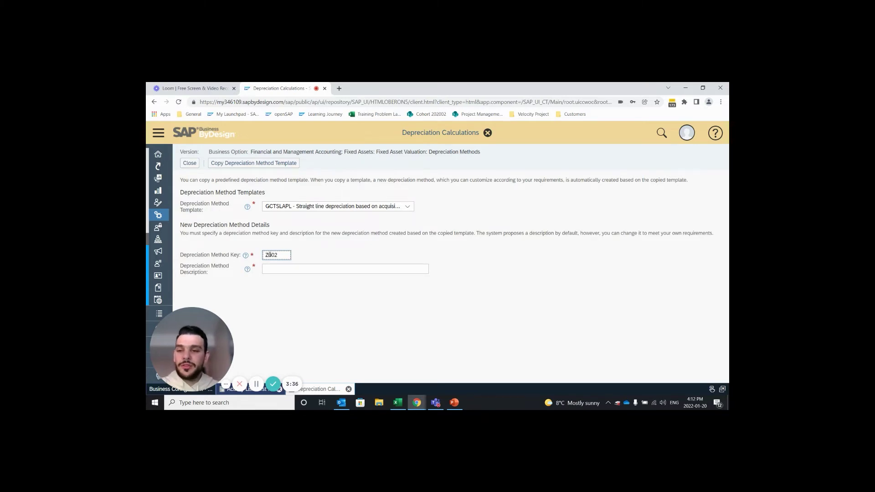
pyautogui.press('Tab')
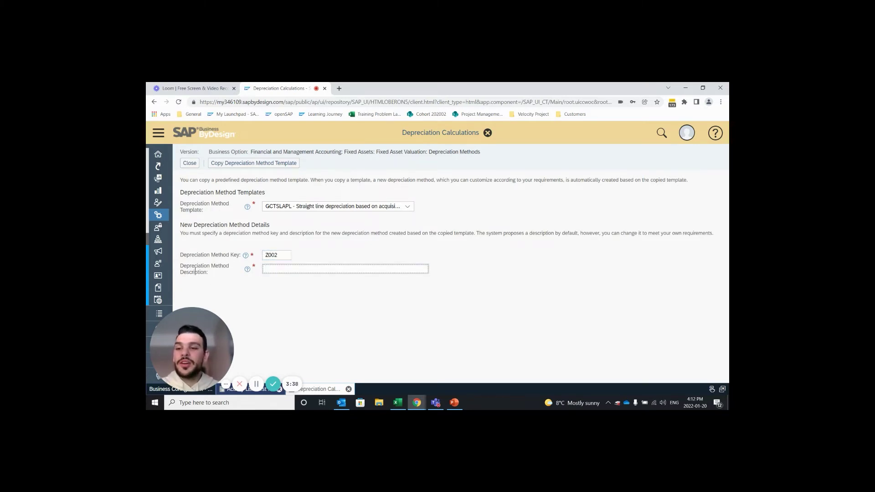
pyautogui.click(248, 269)
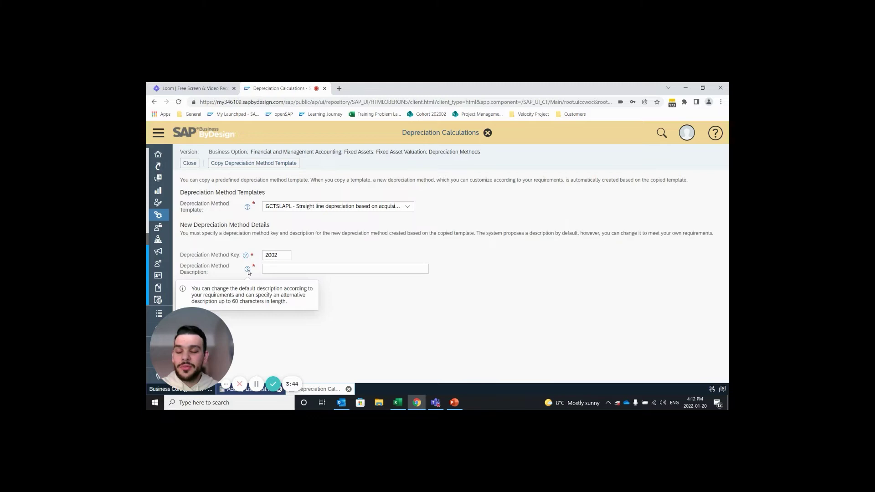
pyautogui.click(286, 270)
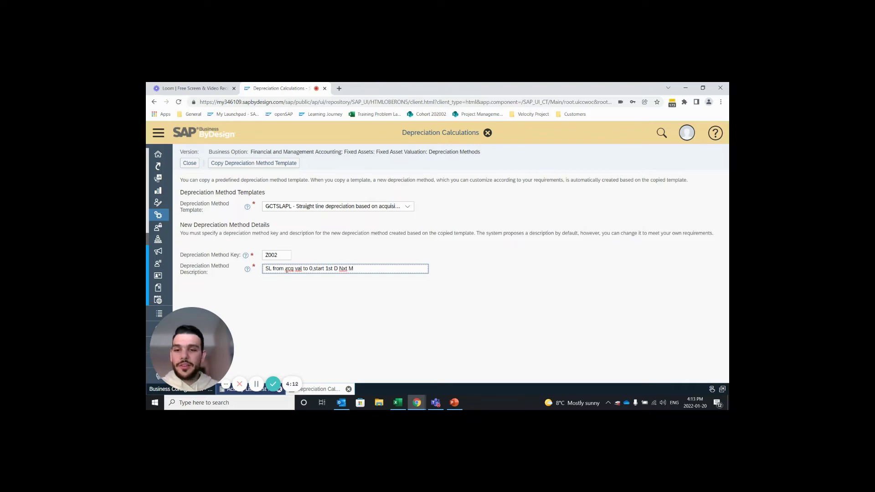
pyautogui.click(318, 297)
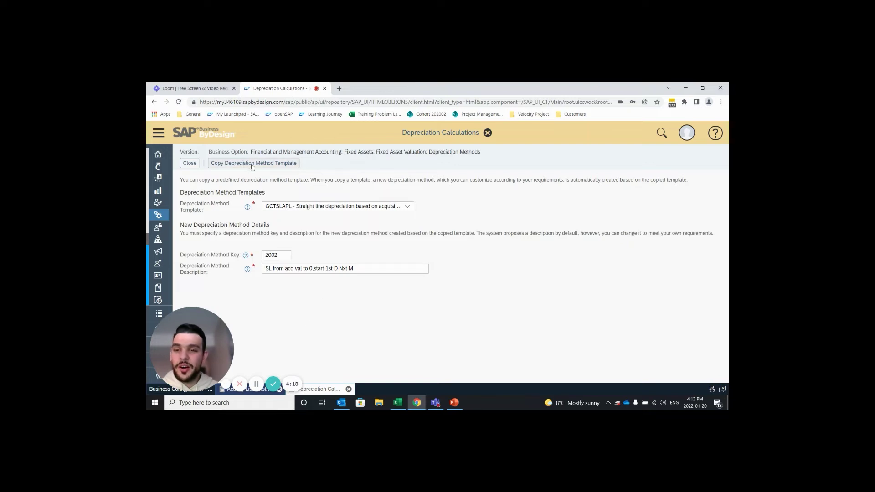
# Copy the GCTSLAPL template into Z002 and open the depreciation methods table for editing
pyautogui.click(273, 164)
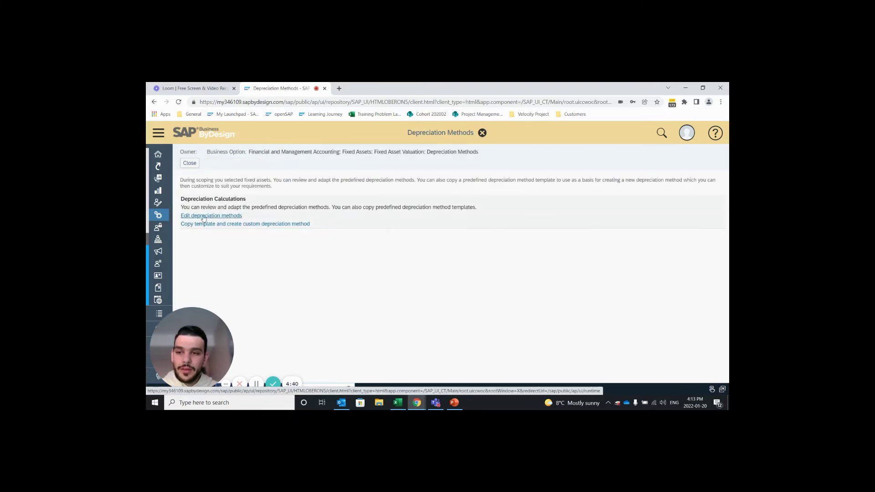
pyautogui.click(218, 217)
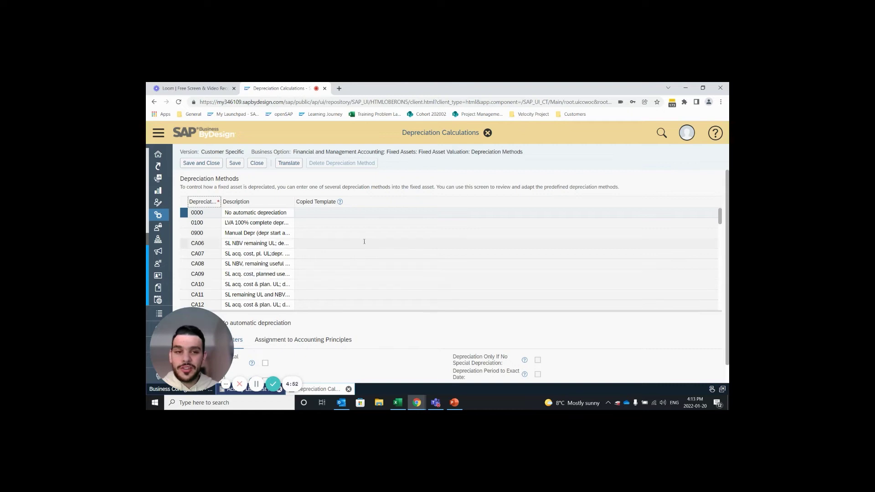
# Display the details of method Z002 at the bottom of the depreciation methods table
pyautogui.moveTo(720, 221); pyautogui.dragTo(719, 303)
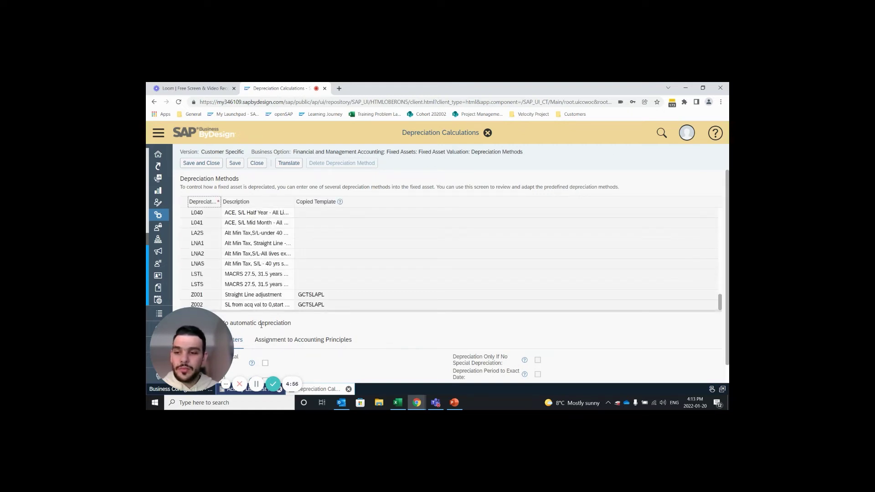
pyautogui.click(184, 306)
pyautogui.moveTo(198, 328); pyautogui.dragTo(680, 183)
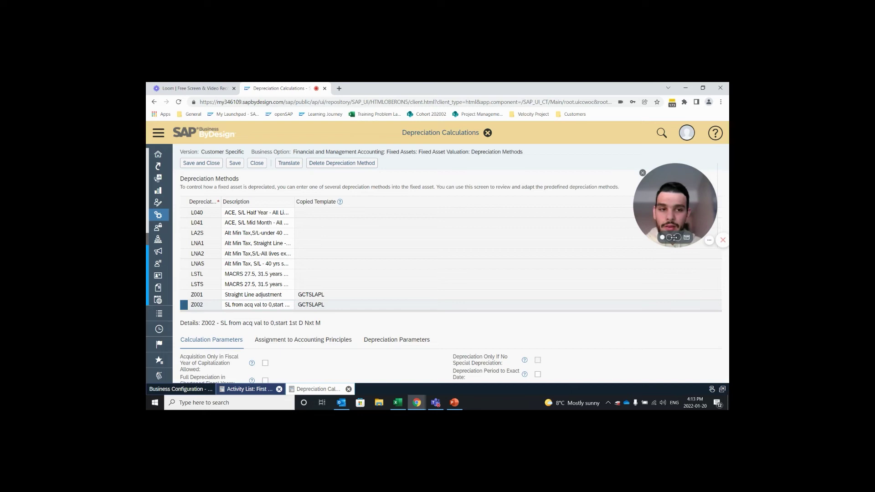
pyautogui.moveTo(674, 237); pyautogui.dragTo(671, 289)
pyautogui.scroll(-1, 594, 347)
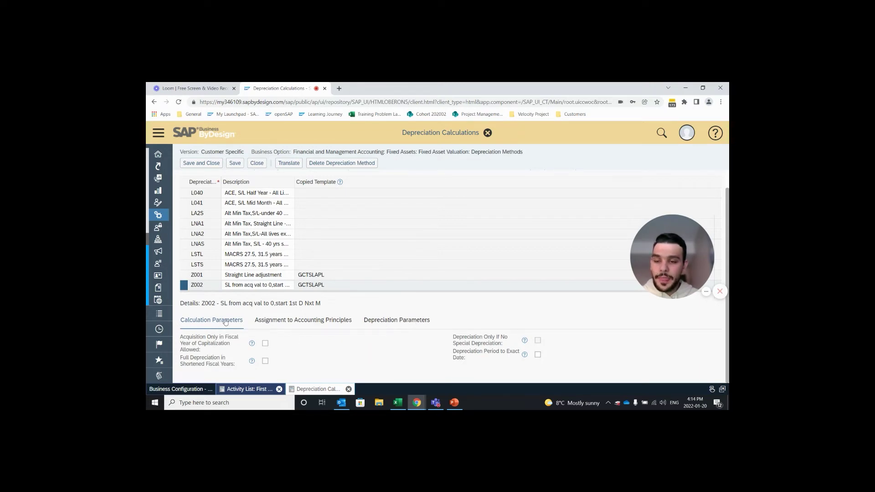
# Review Z002's depreciation parameters, leaving period control method at 001
pyautogui.click(405, 323)
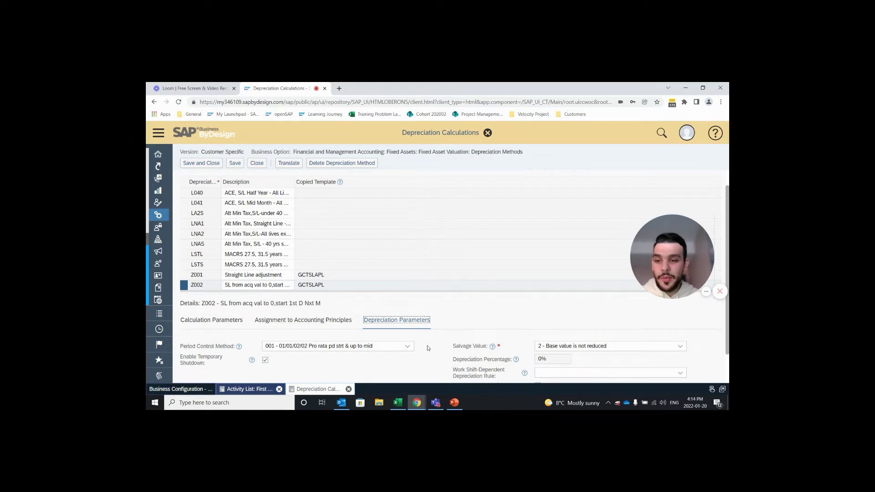
pyautogui.click(408, 347)
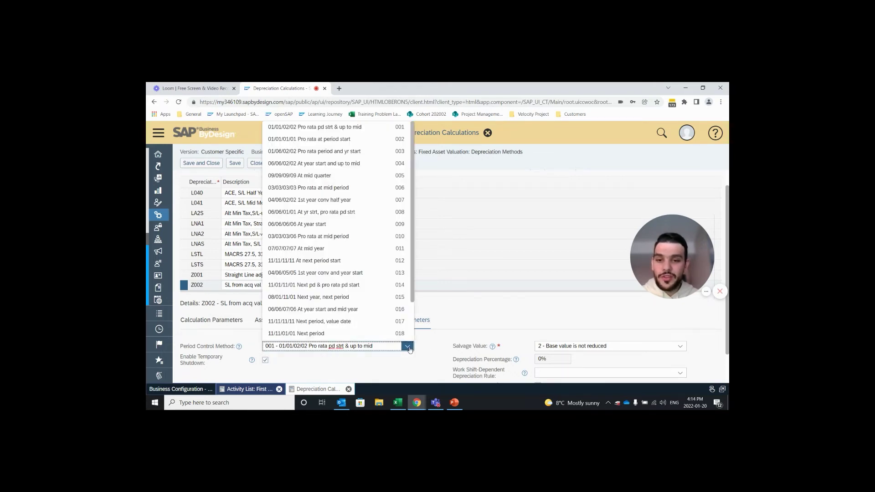
pyautogui.scroll(-1, 355, 260)
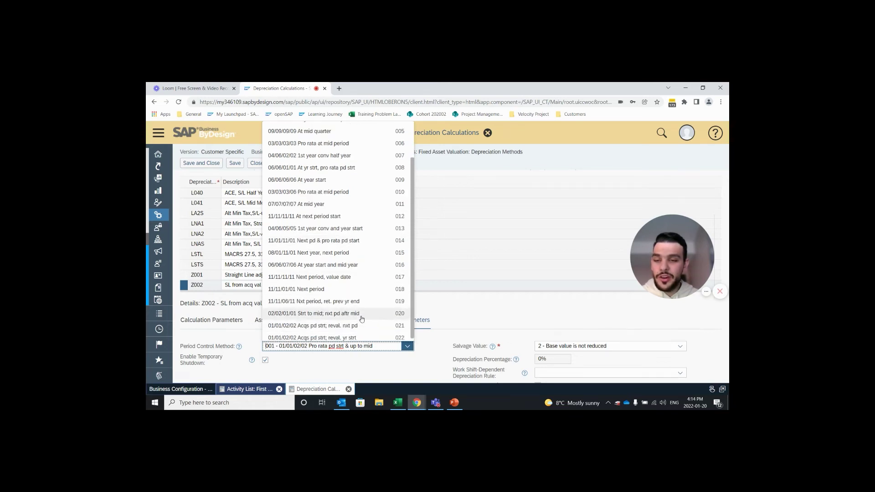
pyautogui.scroll(1, 362, 319)
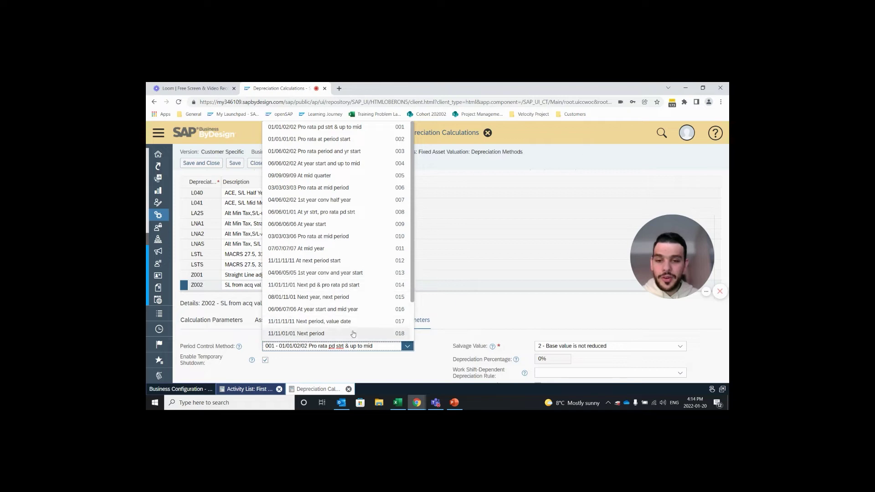
pyautogui.click(654, 270)
pyautogui.moveTo(654, 269); pyautogui.dragTo(488, 265)
pyautogui.click(713, 135)
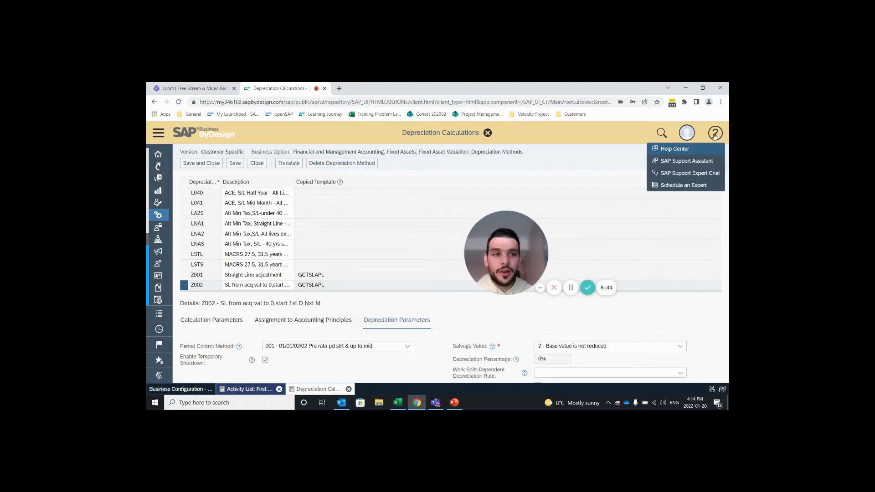
# Search the Help Center side panel for 'Depreciation Methods'
pyautogui.click(675, 149)
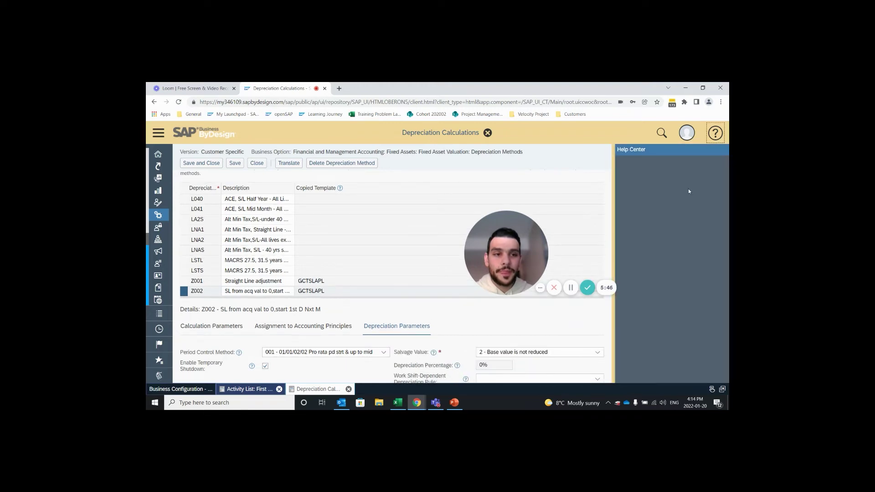
pyautogui.click(648, 374)
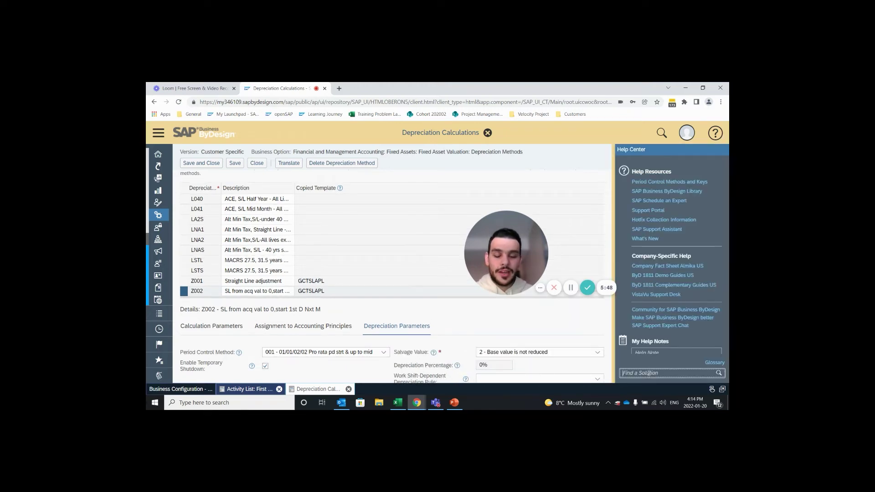
pyautogui.write('Depr')
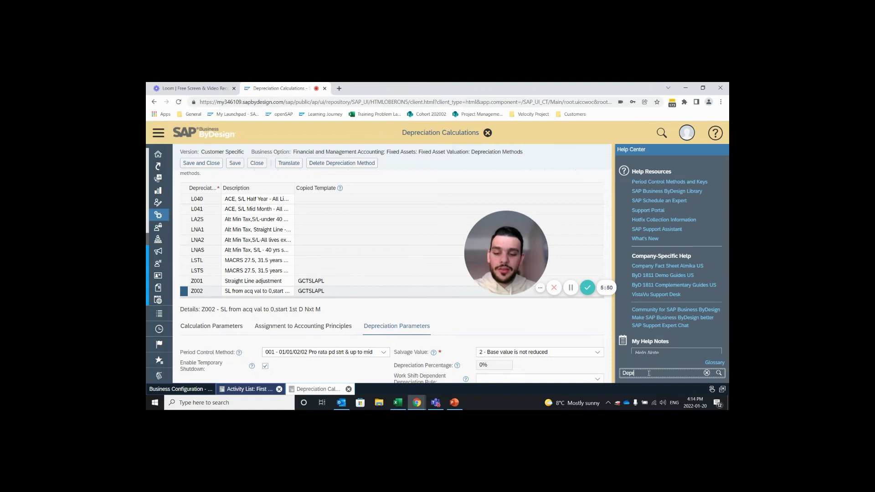
pyautogui.write('eciatio')
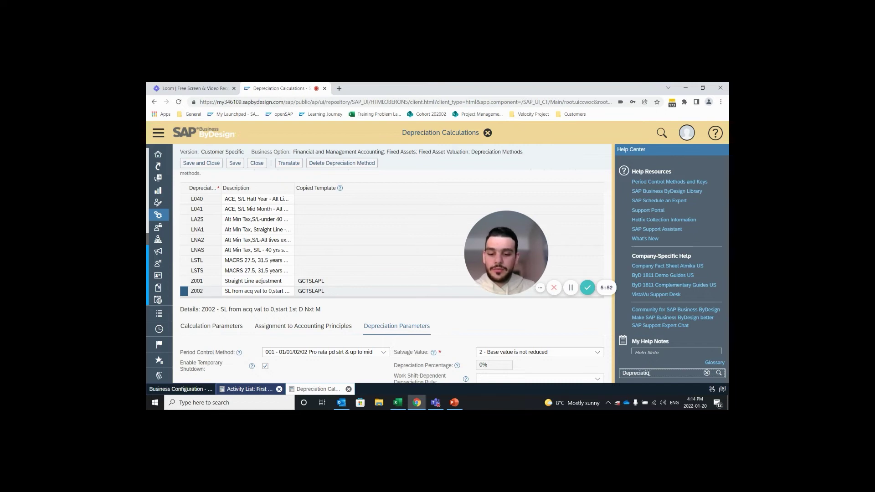
pyautogui.write('n Methods')
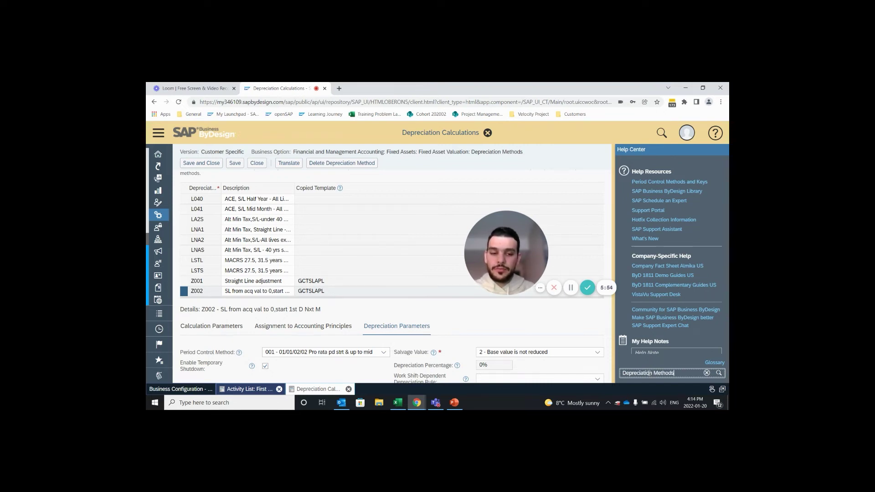
pyautogui.press('Return')
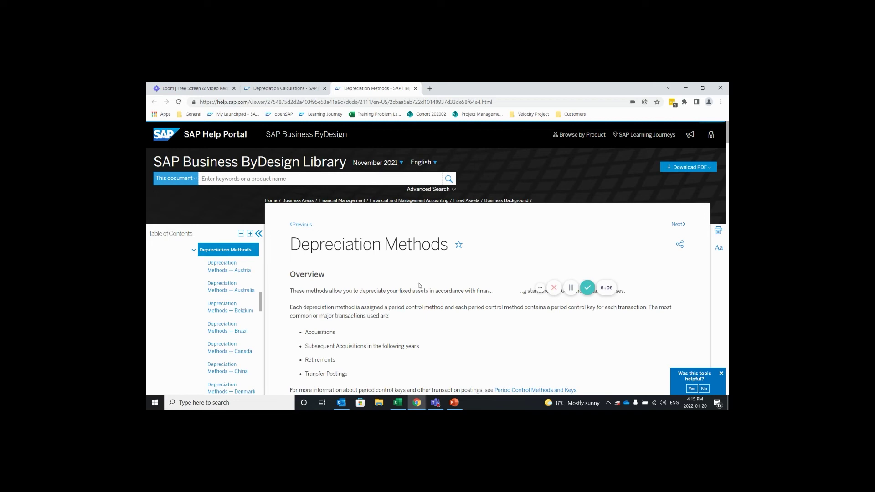
# Scroll the Depreciation Methods help article to its methods table showing D020 with period control 003
pyautogui.moveTo(512, 256); pyautogui.dragTo(635, 175)
pyautogui.scroll(-4, 483, 302)
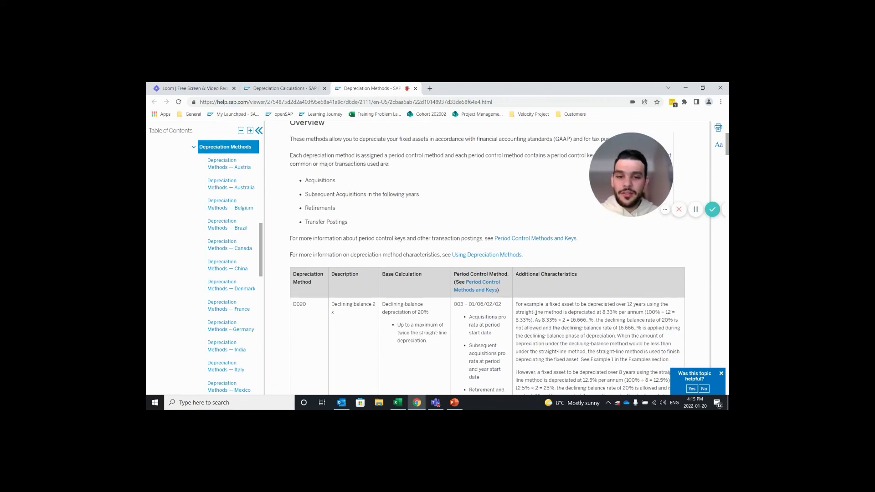
pyautogui.scroll(-1, 483, 302)
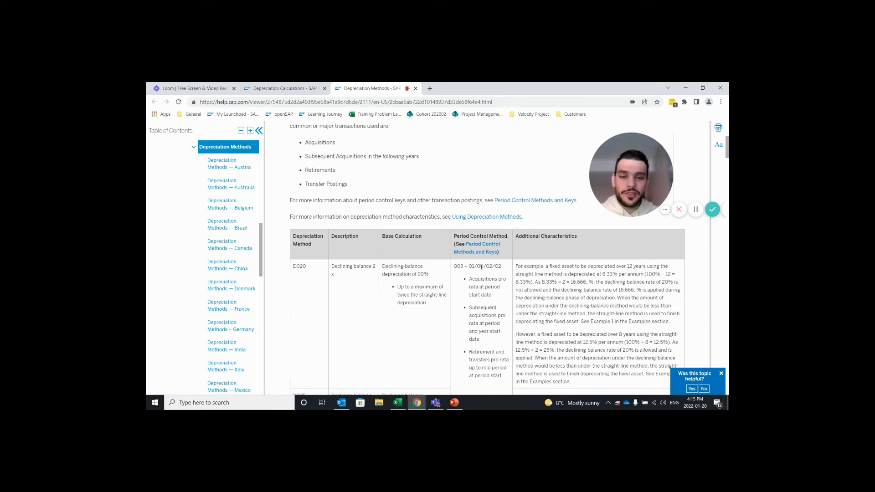
pyautogui.scroll(-1, 524, 303)
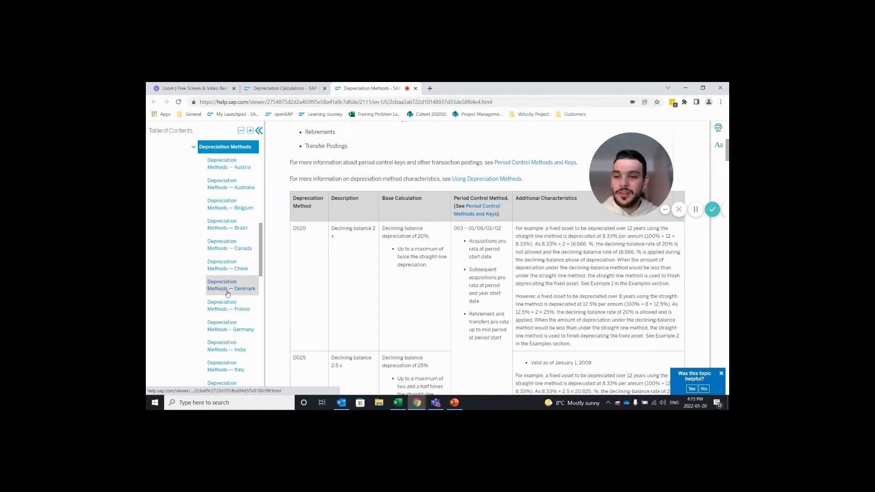
# Return to the Depreciation Calculations page and close the Help Center panel
pyautogui.click(310, 89)
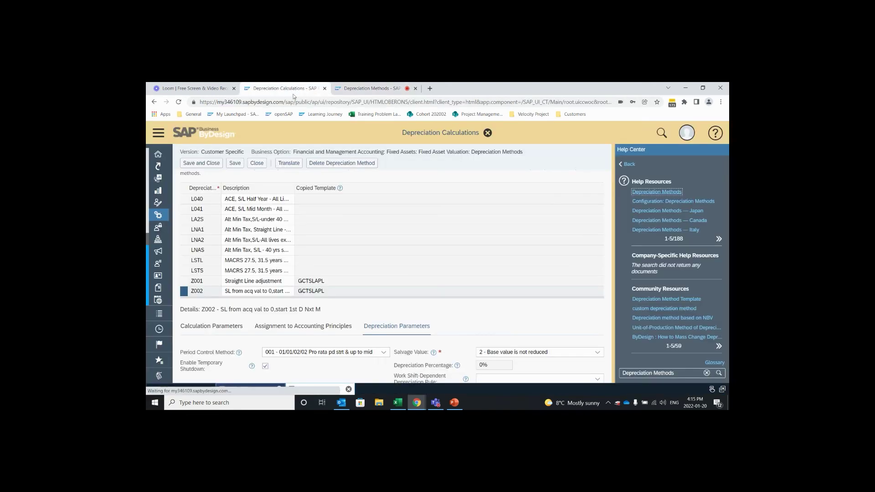
pyautogui.click(689, 133)
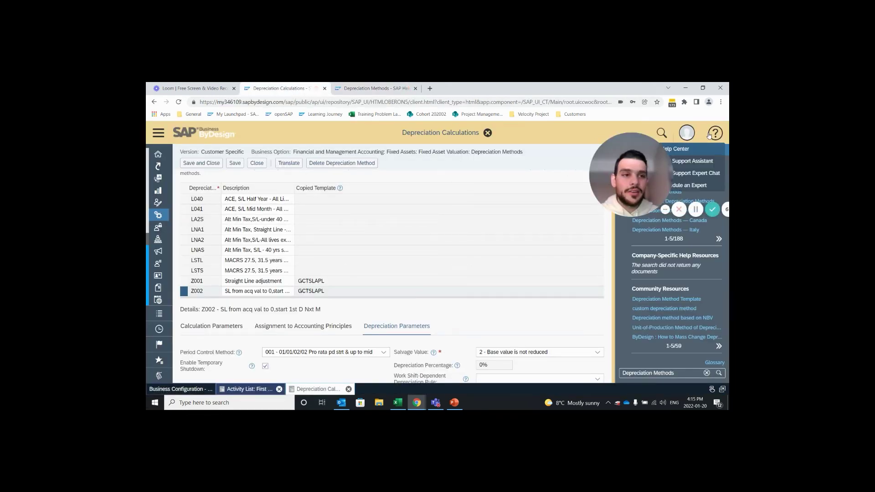
pyautogui.click(701, 148)
# Set Z002's period control method to 012 – 11/11/11/11 At next period start
pyautogui.moveTo(638, 214); pyautogui.dragTo(689, 233)
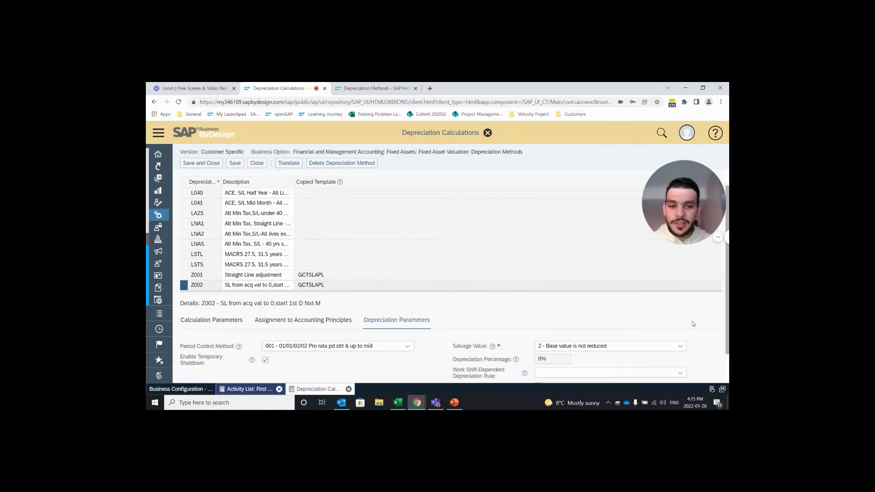
pyautogui.scroll(-1, 697, 318)
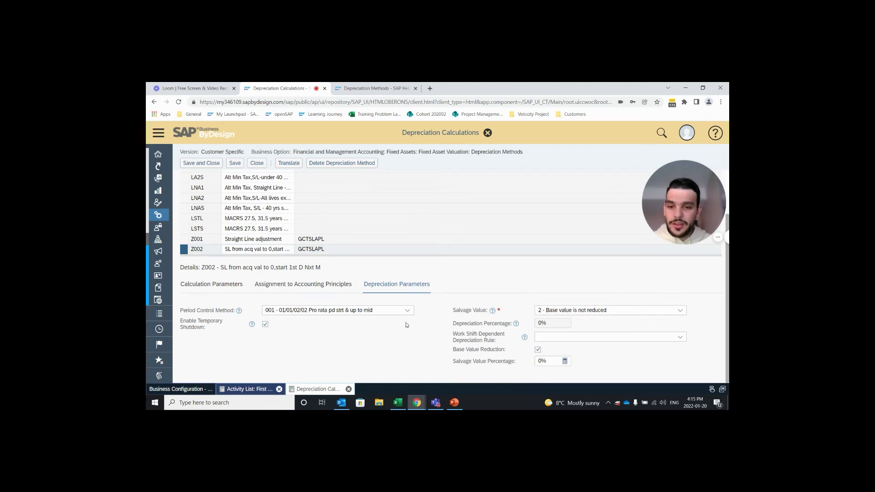
pyautogui.click(381, 310)
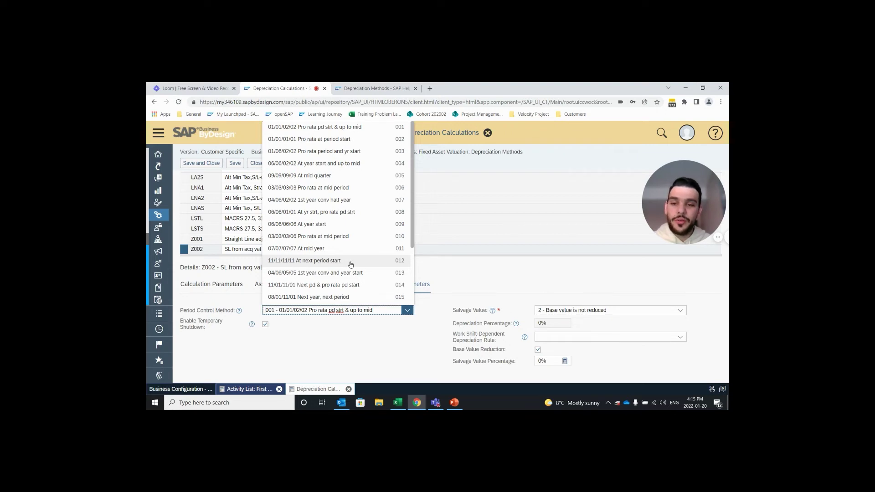
pyautogui.click(350, 263)
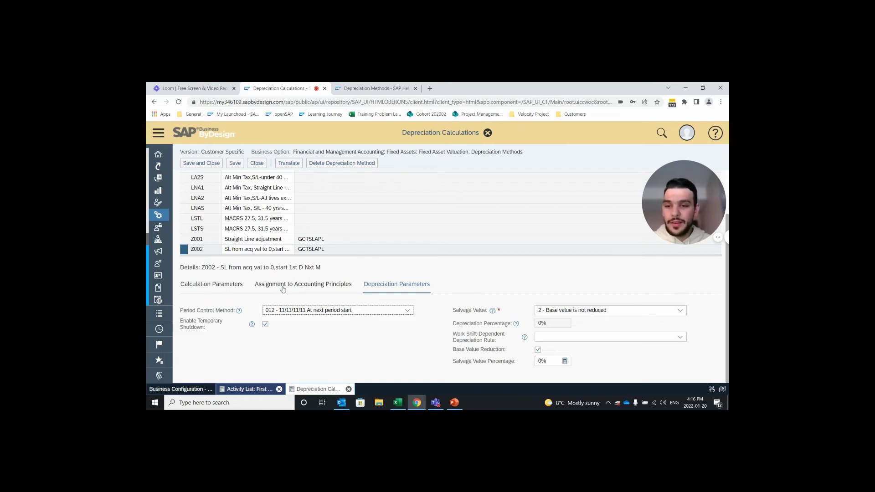
# Assign Z002 to accounting principles 8010 Canadian GAAP and 7000 IFRS
pyautogui.click(314, 289)
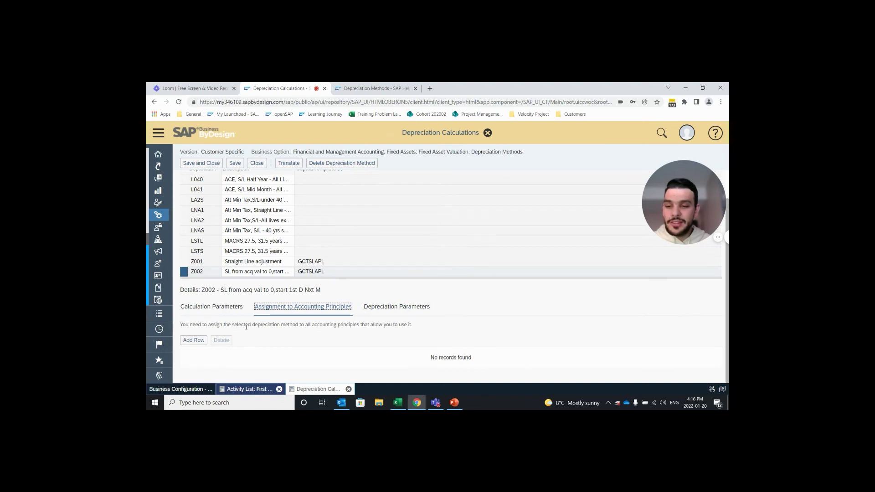
pyautogui.click(193, 341)
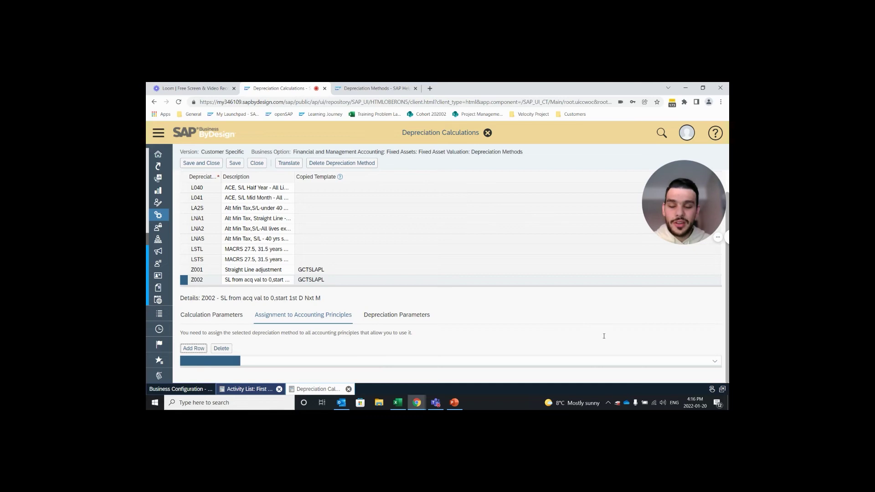
pyautogui.click(715, 361)
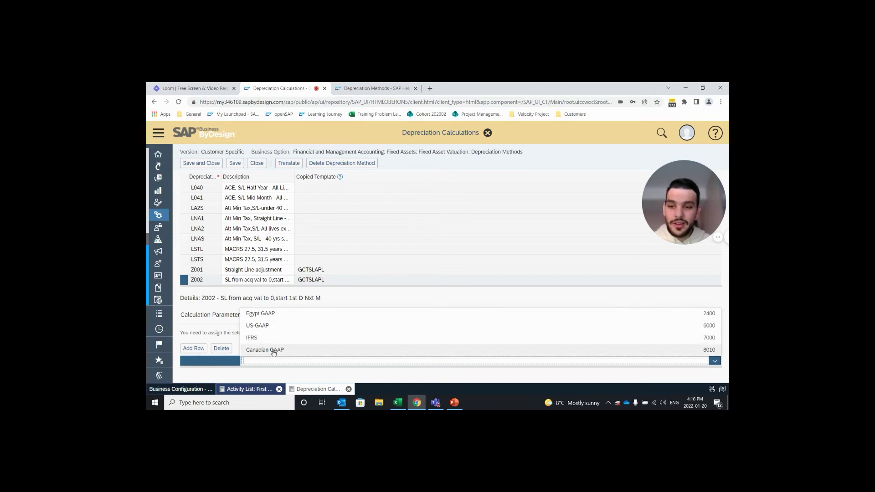
pyautogui.click(297, 350)
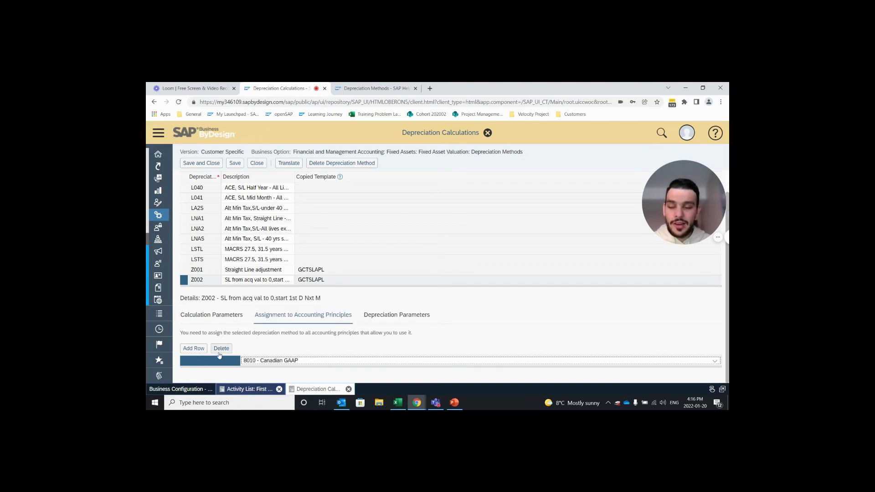
pyautogui.click(193, 348)
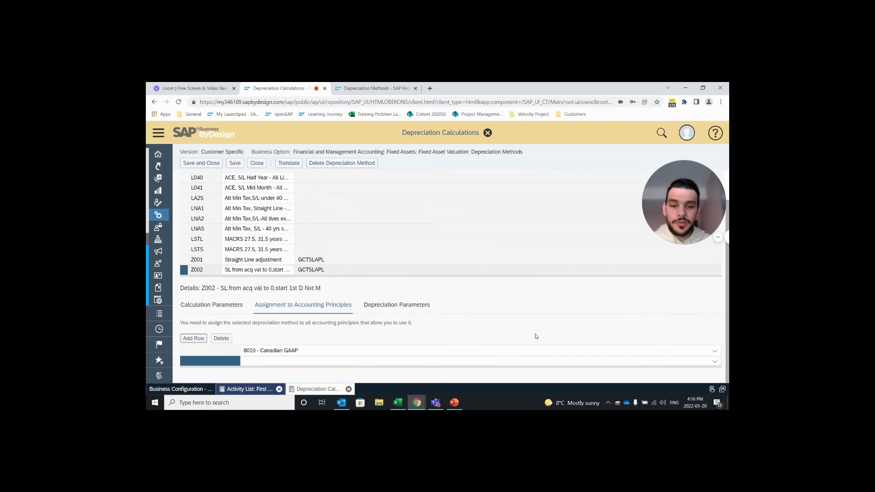
pyautogui.click(715, 361)
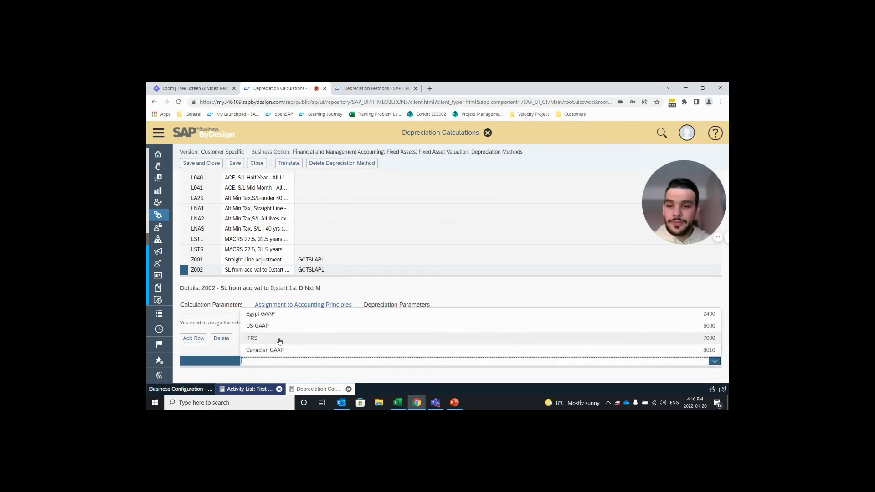
pyautogui.click(702, 338)
# Add further rows assigning Z002 to 6000 US-GAAP and 2400 Egypt GAAP
pyautogui.click(184, 341)
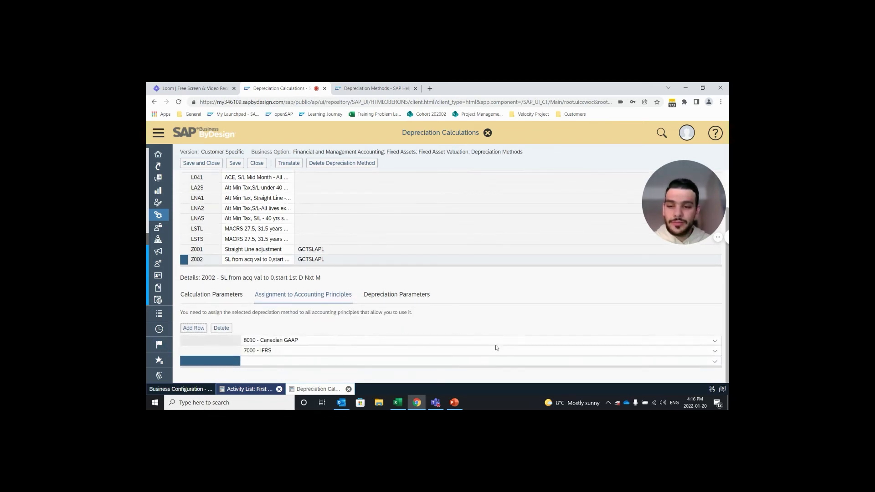
pyautogui.click(714, 361)
pyautogui.click(353, 328)
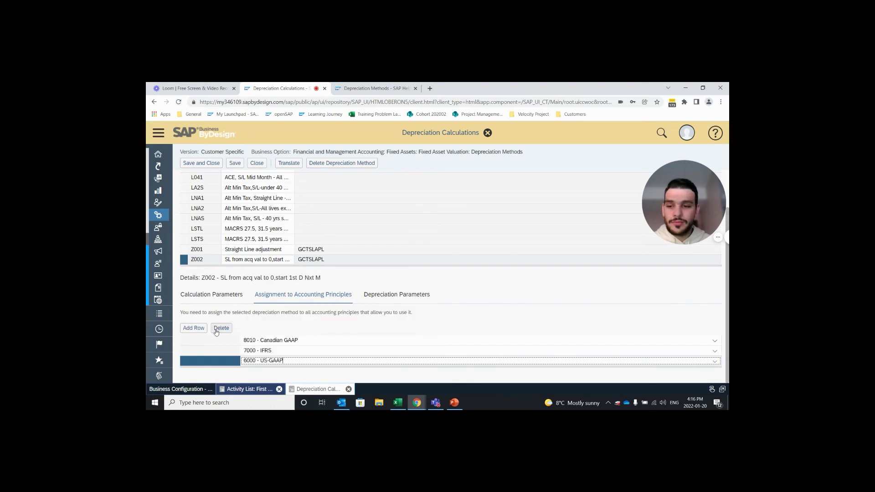
pyautogui.click(194, 328)
pyautogui.click(648, 373)
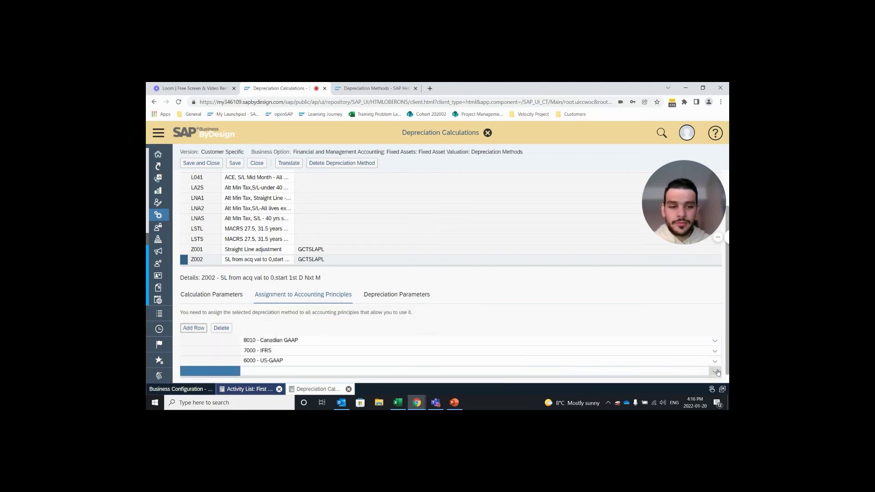
pyautogui.click(340, 325)
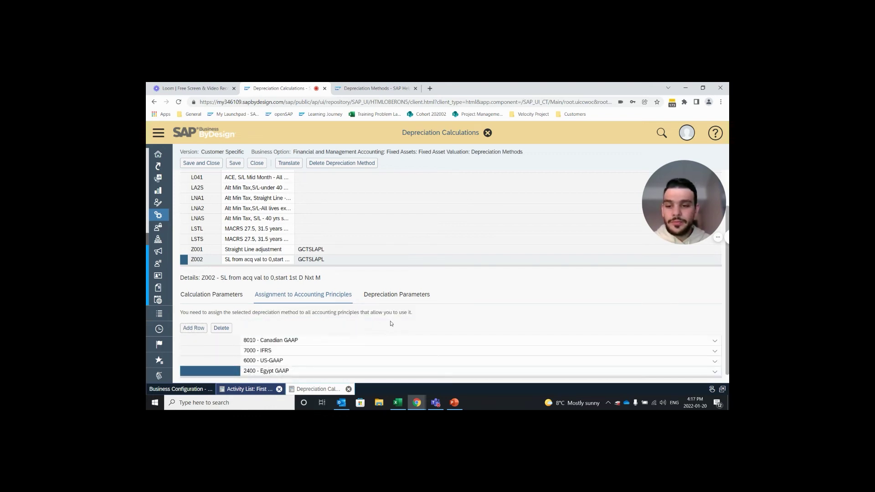
pyautogui.click(207, 295)
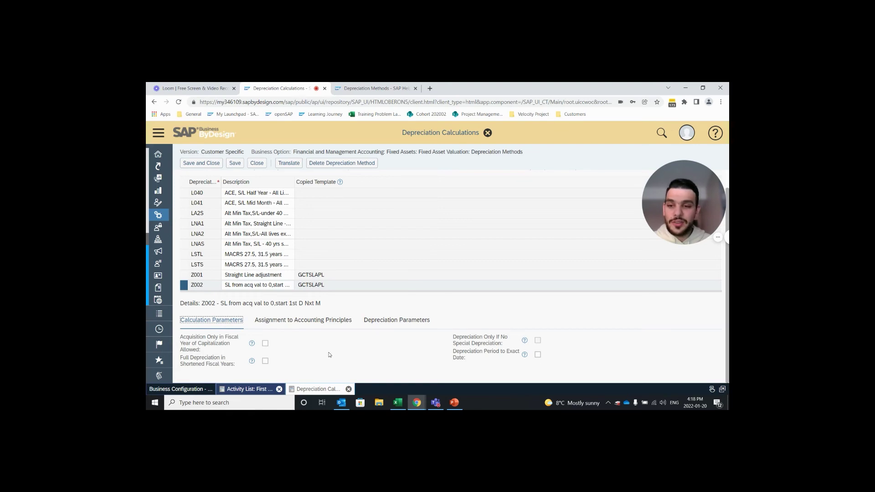
# Save depreciation method Z002 and close back to the activity list
pyautogui.click(201, 165)
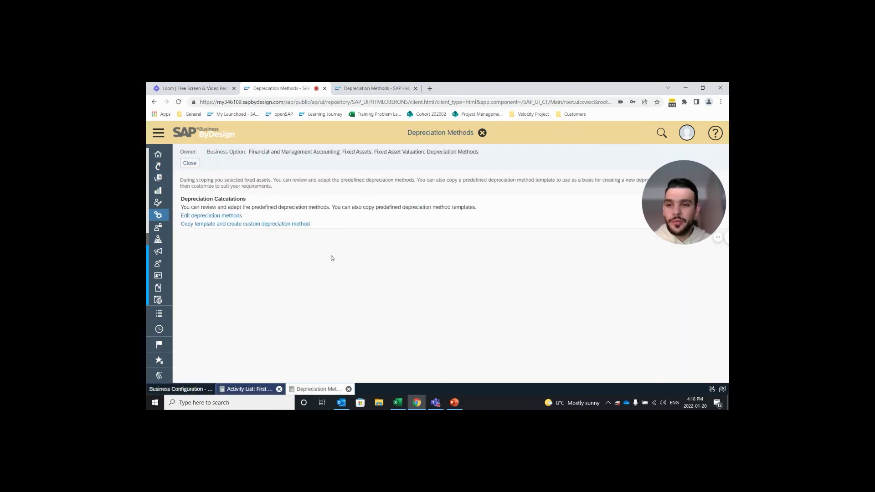
pyautogui.click(189, 164)
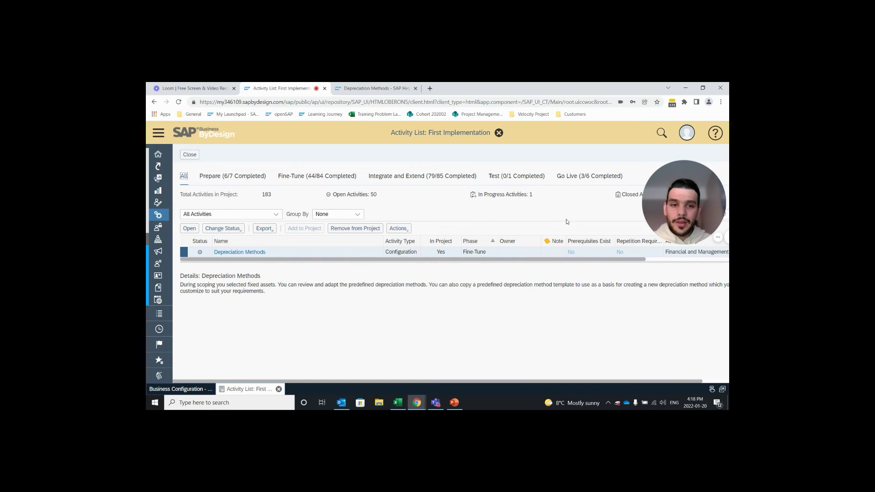
pyautogui.moveTo(690, 209); pyautogui.dragTo(689, 355)
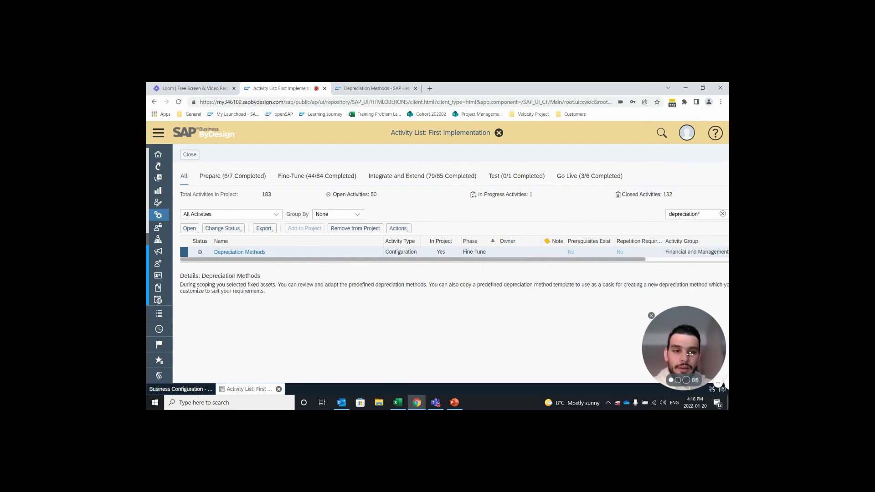
# Replace the activity search term with 'fixed asset*' and run the search
pyautogui.click(699, 214)
pyautogui.press('BackSpace')
pyautogui.press('BackSpace')
pyautogui.press('BackSpace')
pyautogui.press('BackSpace')
pyautogui.press('BackSpace')
pyautogui.press('BackSpace')
pyautogui.press('BackSpace')
pyautogui.press('BackSpace')
pyautogui.press('BackSpace')
pyautogui.press('BackSpace')
pyautogui.press('BackSpace')
pyautogui.press('BackSpace')
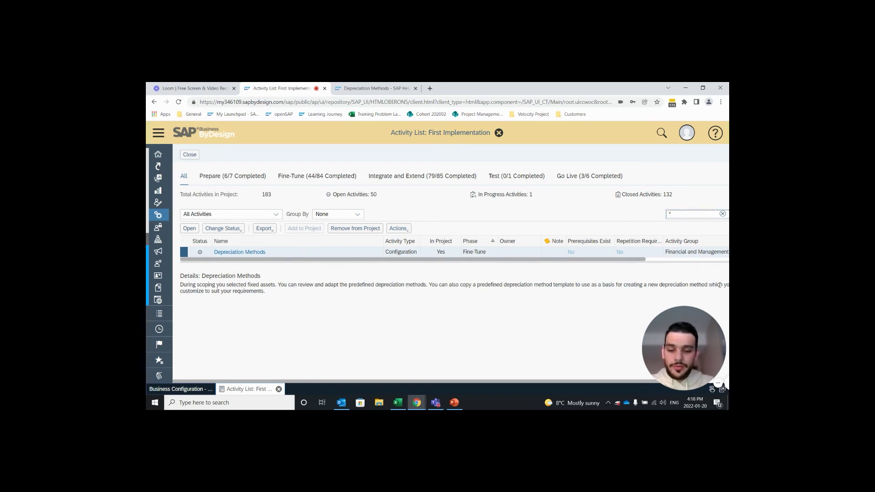
pyautogui.write('fixed ass')
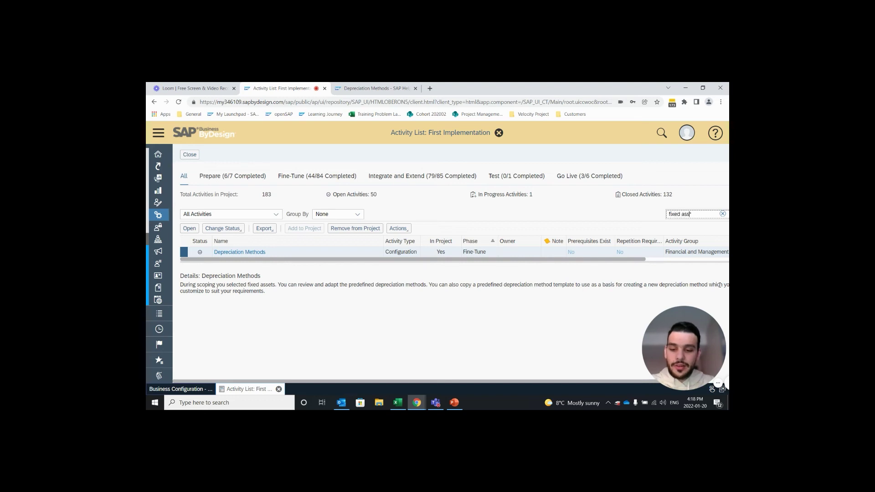
pyautogui.write('et*')
pyautogui.press('Return')
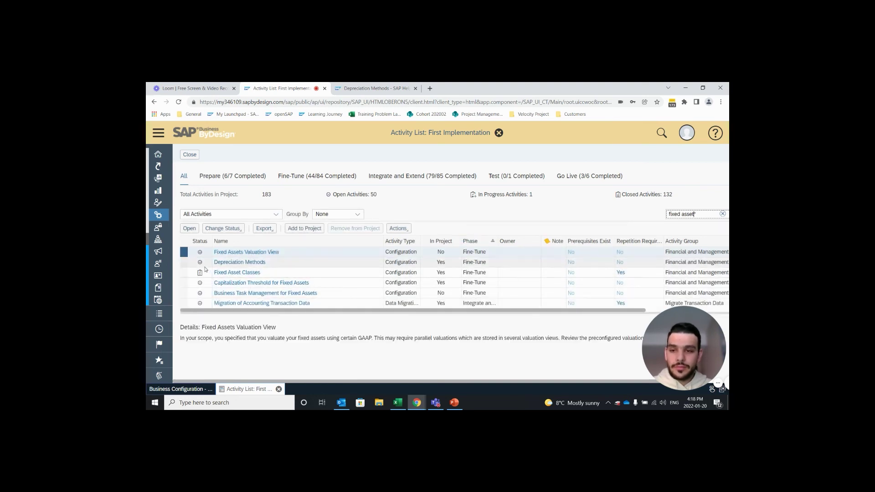
# Open the Fixed Asset Classes activity in edit mode
pyautogui.click(184, 272)
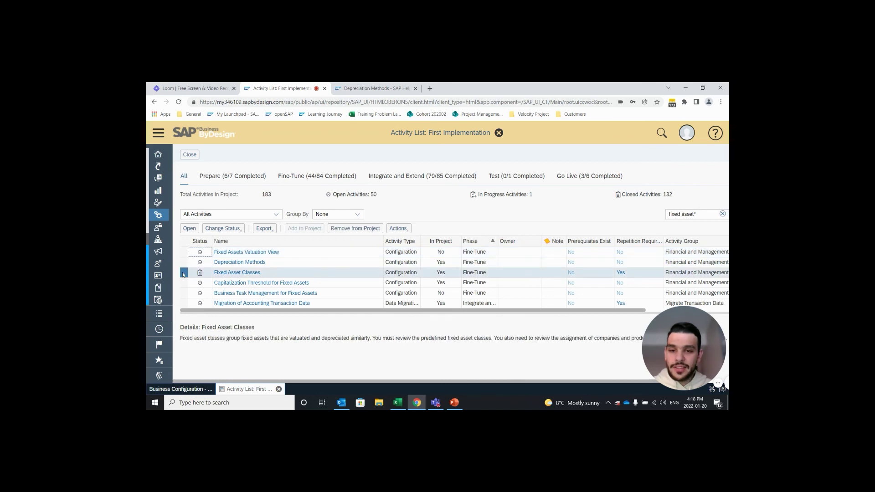
pyautogui.click(191, 231)
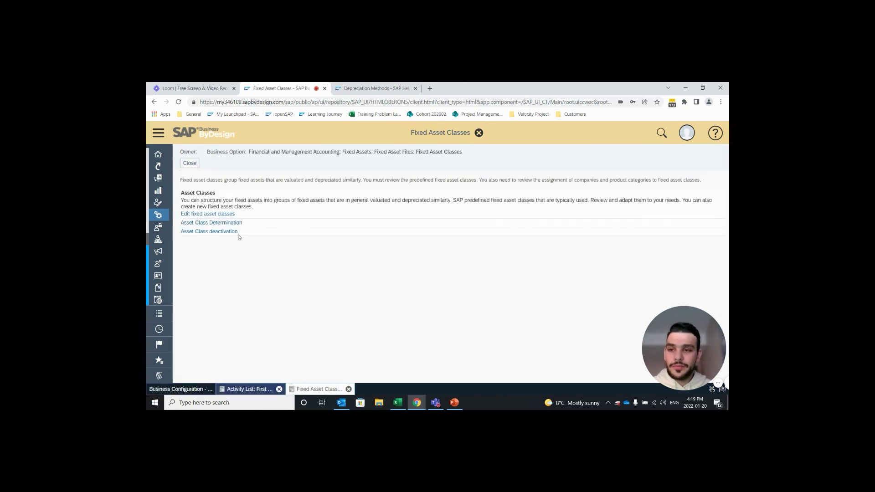
pyautogui.click(228, 216)
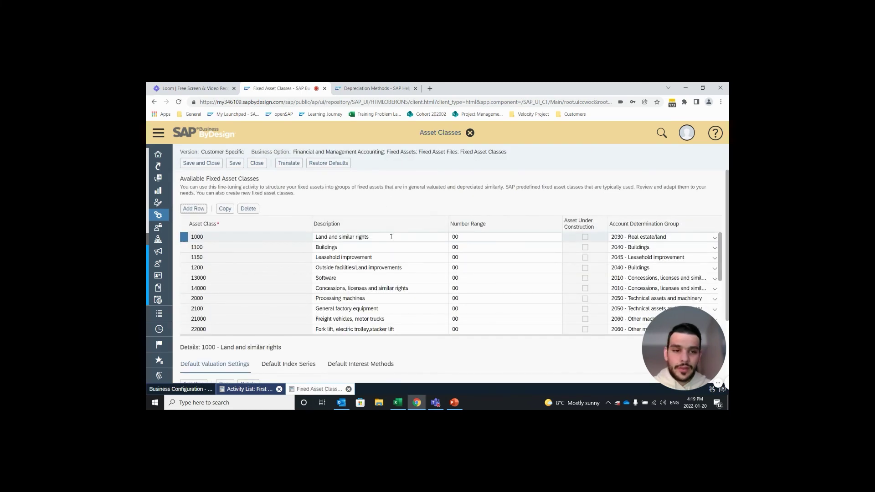
# Select class 1000 Land and similar rights and review its Local GAAP depreciation methods without changing them
pyautogui.click(189, 237)
pyautogui.scroll(-2, 376, 360)
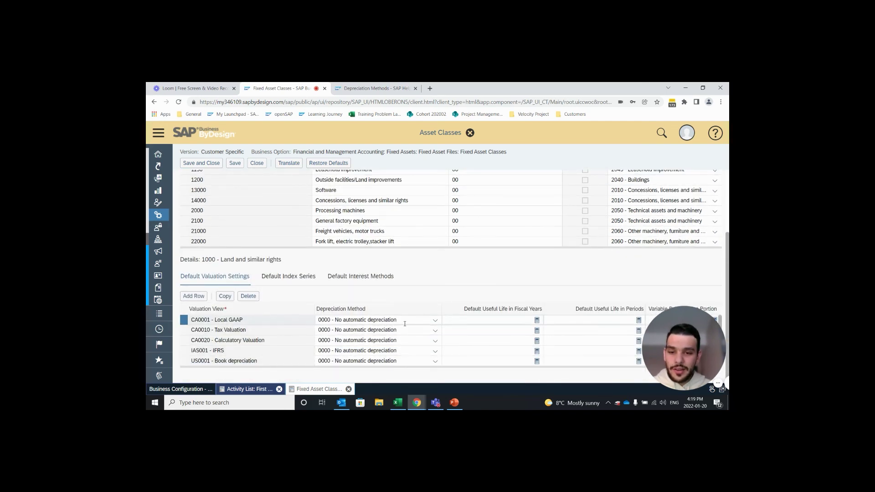
pyautogui.click(435, 321)
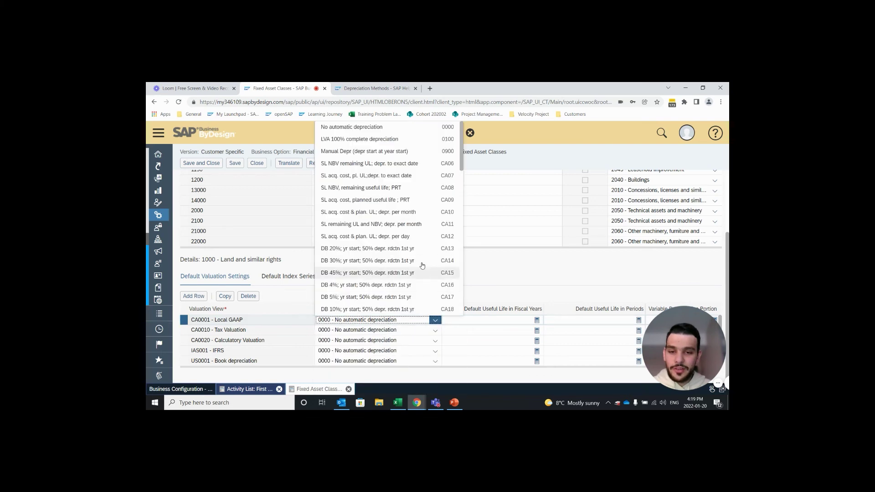
pyautogui.scroll(-2, 422, 267)
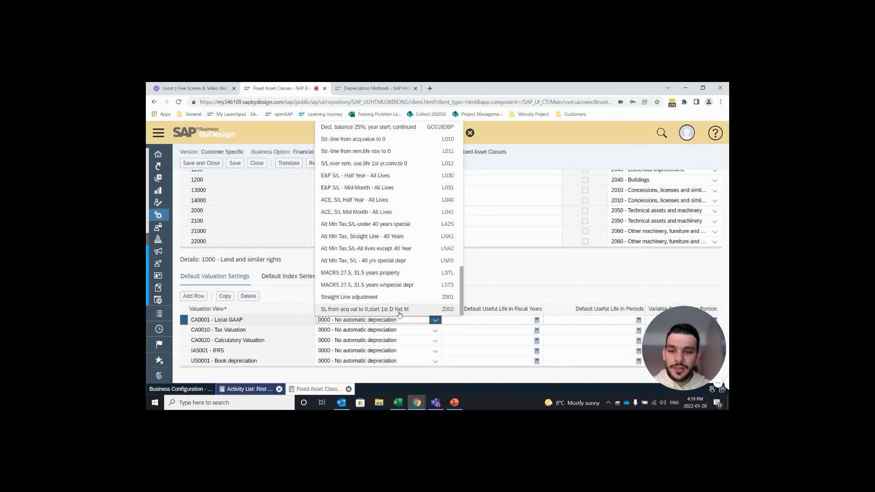
pyautogui.click(227, 309)
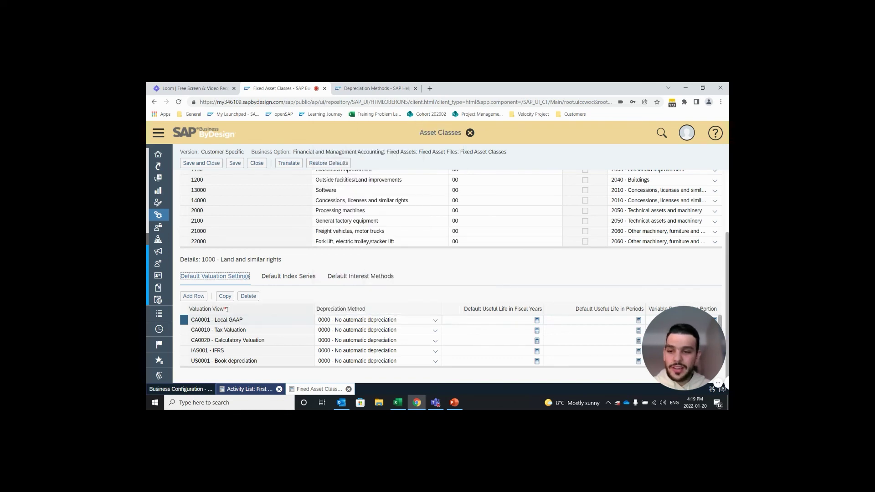
pyautogui.scroll(3, 292, 310)
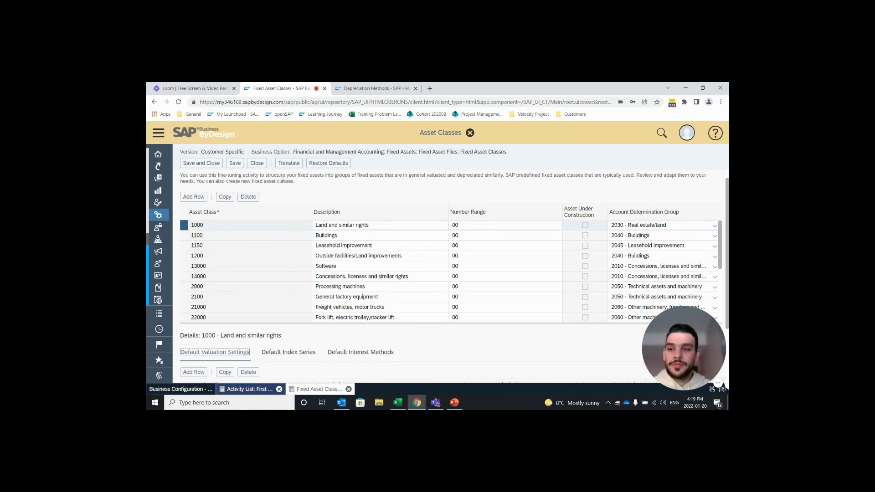
# Close the asset classes editor and open the Fixed Assets list from the work centres
pyautogui.click(257, 164)
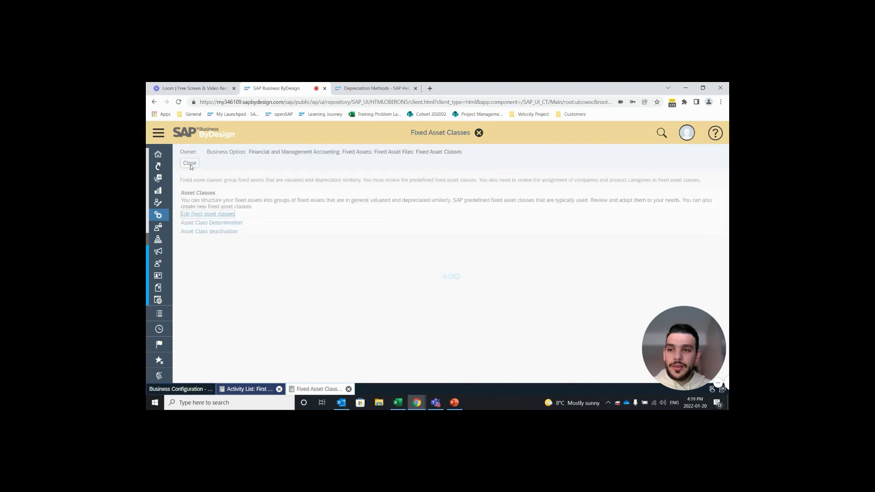
pyautogui.click(190, 163)
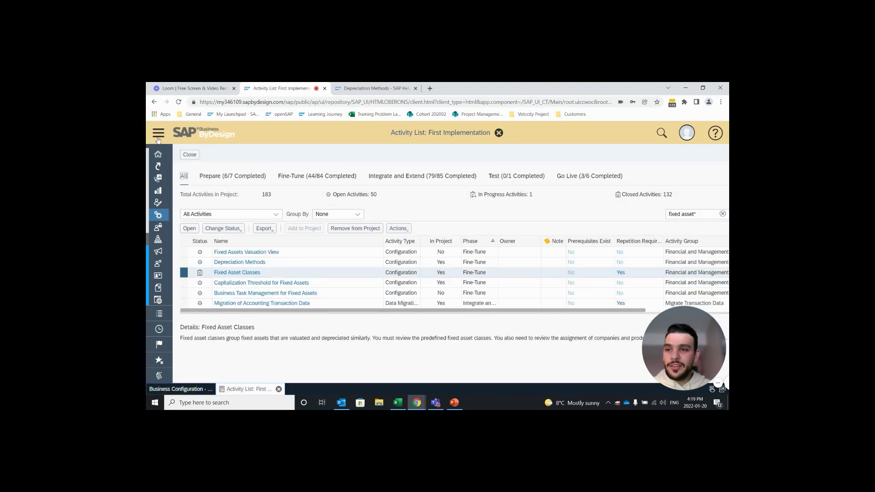
pyautogui.click(158, 134)
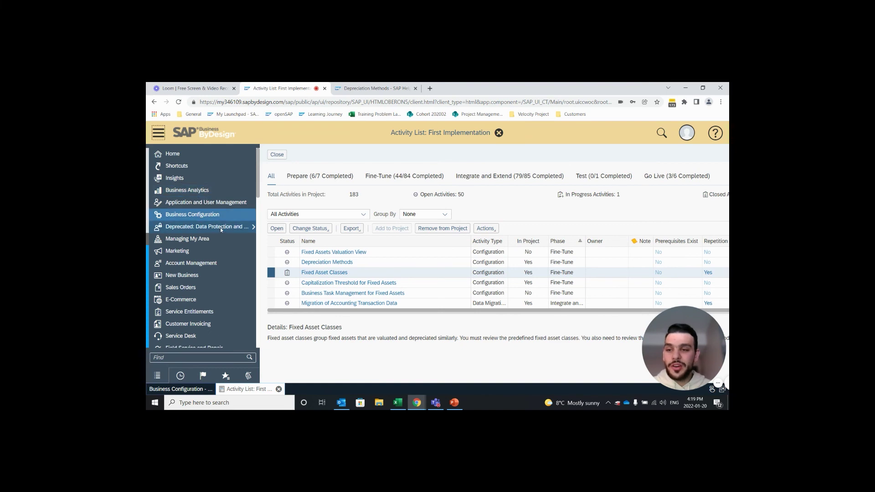
pyautogui.scroll(-10, 220, 228)
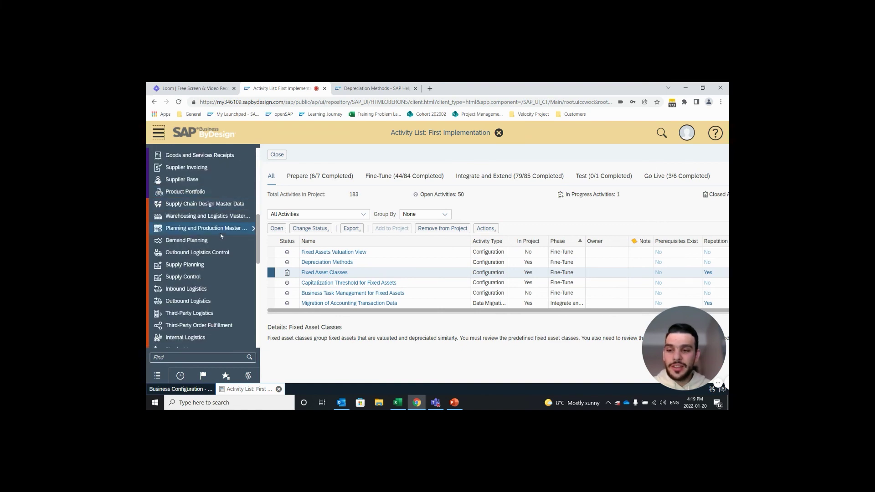
pyautogui.scroll(-4, 219, 234)
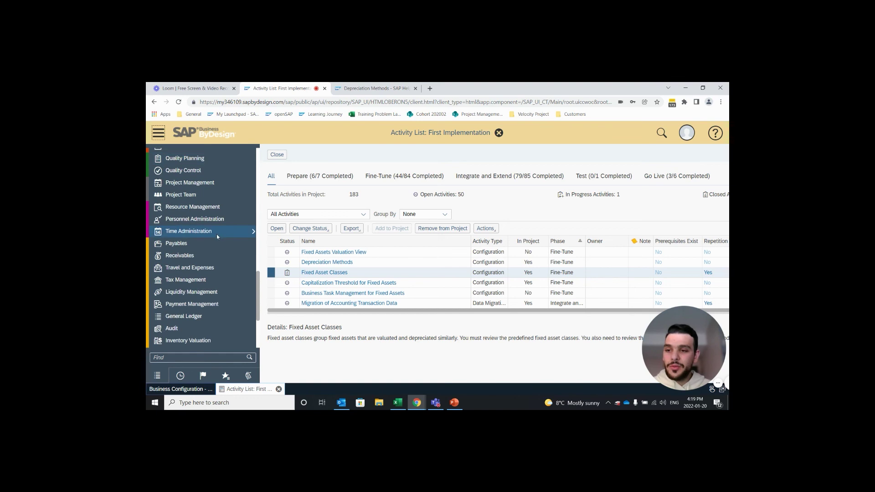
pyautogui.scroll(-2, 207, 234)
pyautogui.moveTo(228, 276)
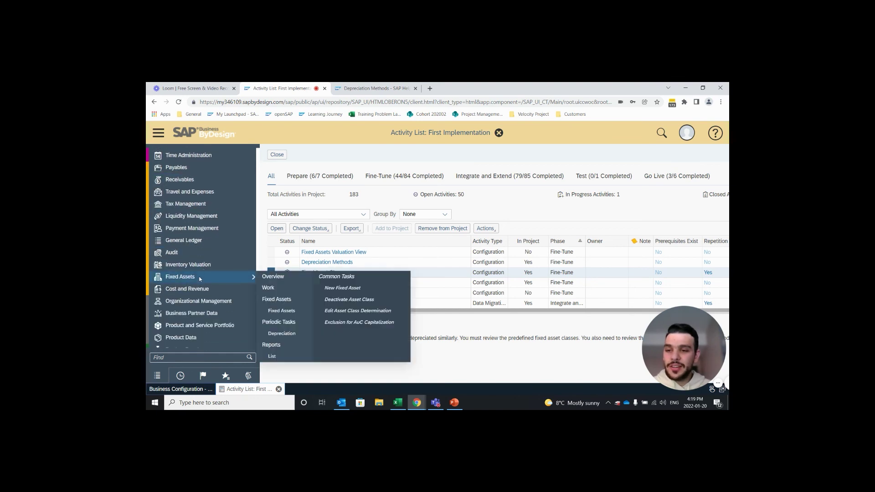
pyautogui.click(290, 302)
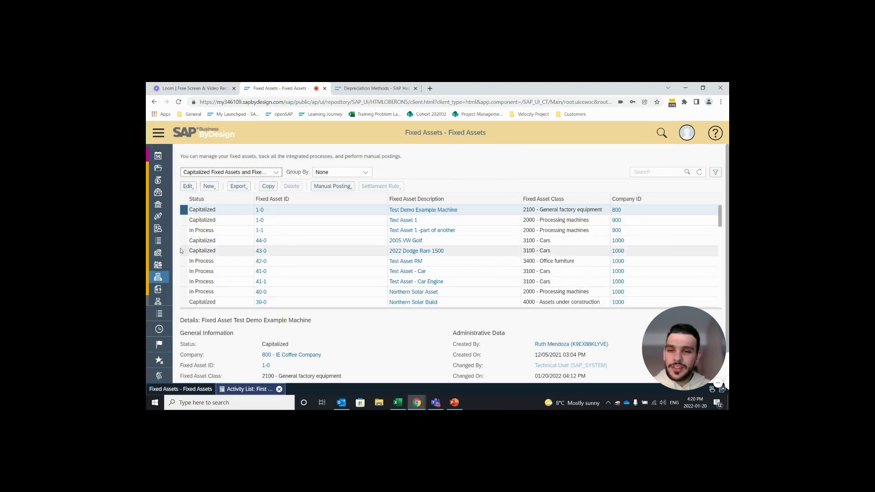
# Edit asset 43-0 2022 Dodge Ram 1500's master data and view its Asset Valuation settings
pyautogui.click(183, 252)
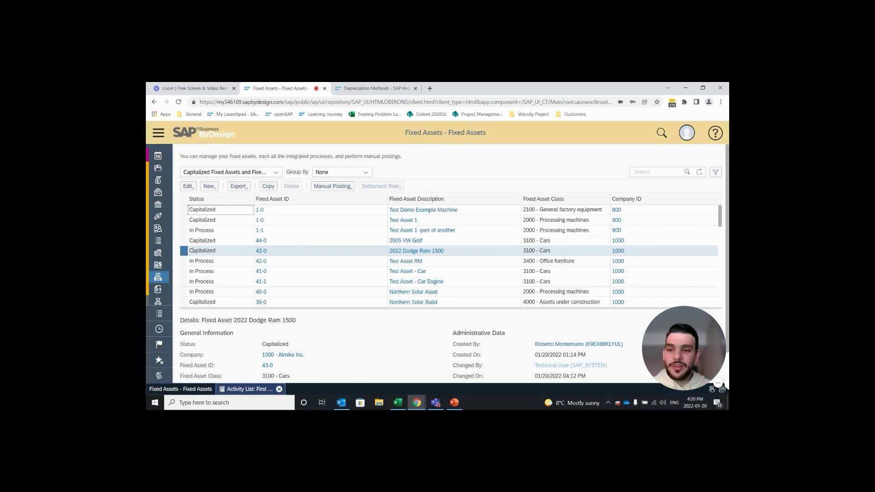
pyautogui.click(187, 186)
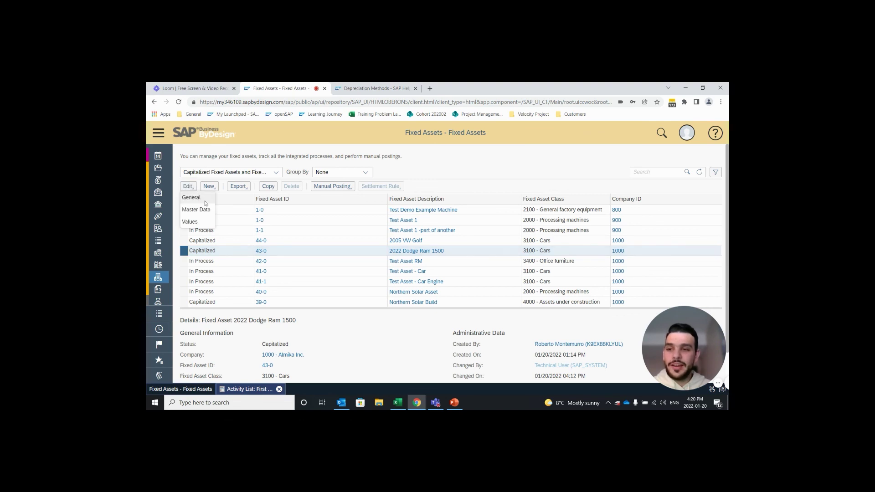
pyautogui.click(206, 211)
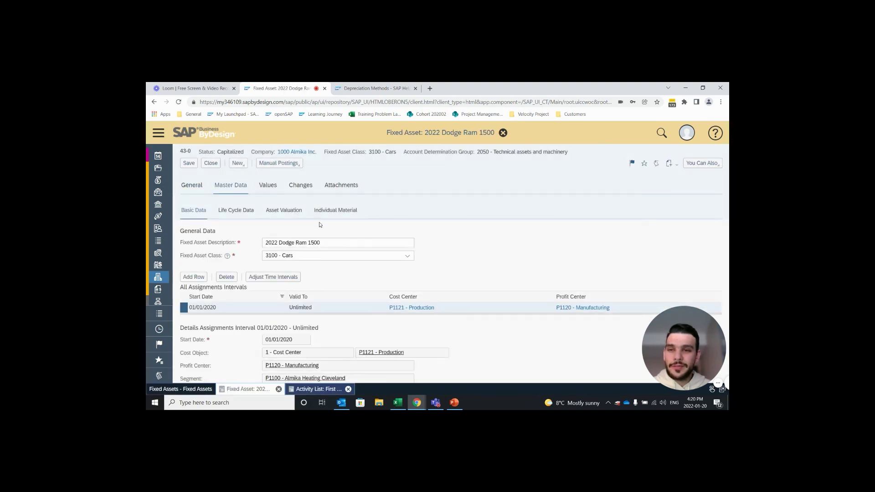
pyautogui.click(279, 209)
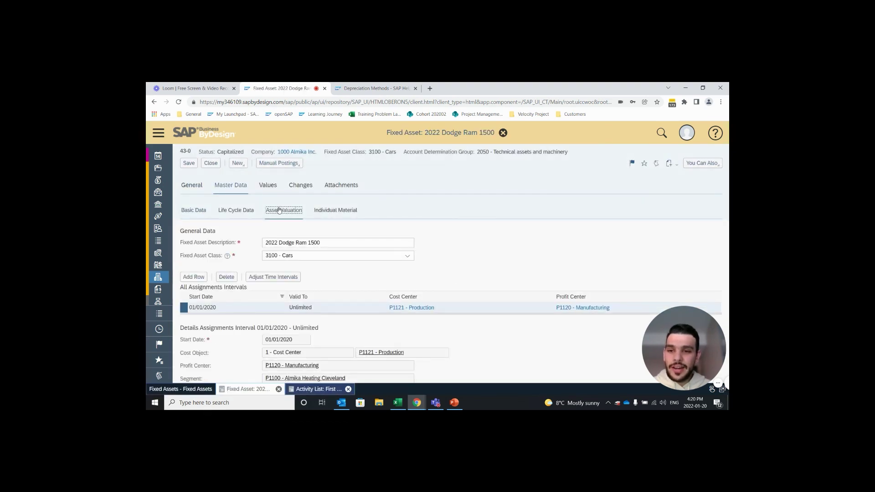
pyautogui.scroll(-2, 463, 226)
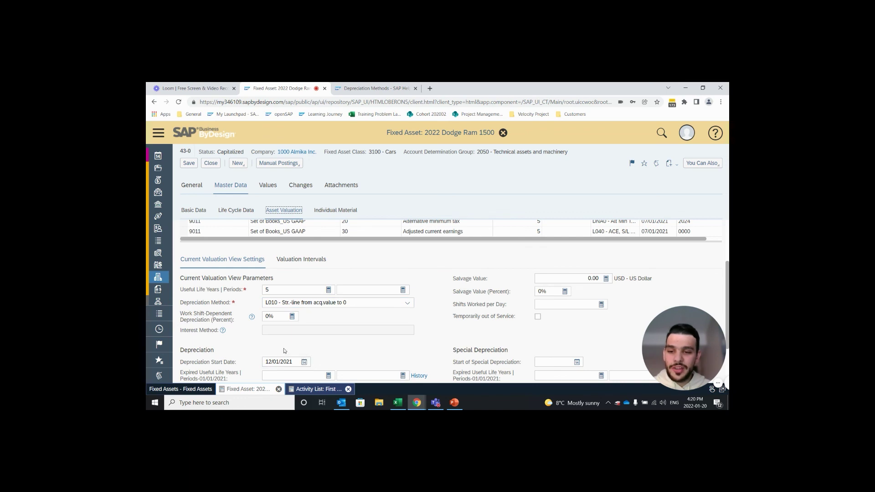
# Change the asset's depreciation method to Z002 with start date 01/01/2022
pyautogui.click(407, 304)
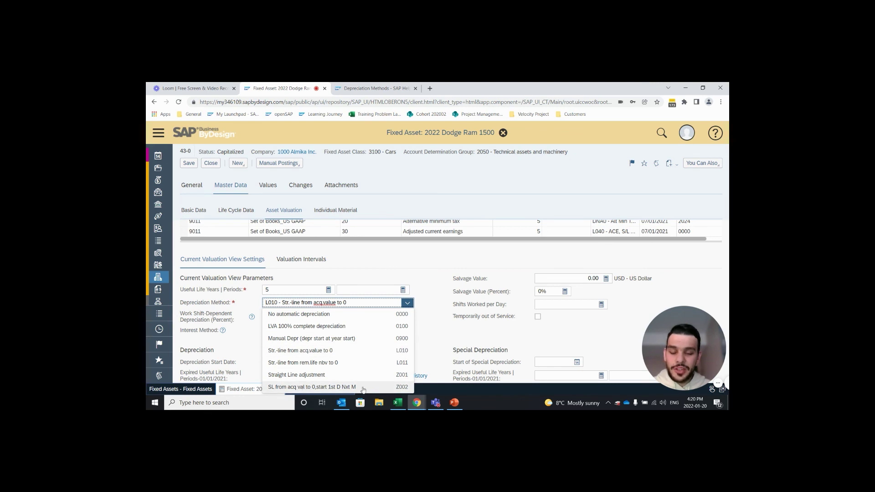
pyautogui.click(377, 388)
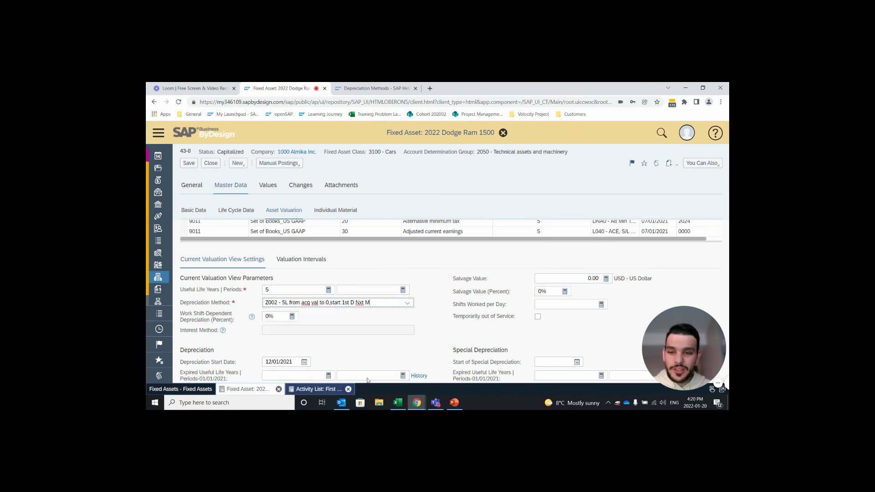
pyautogui.click(305, 362)
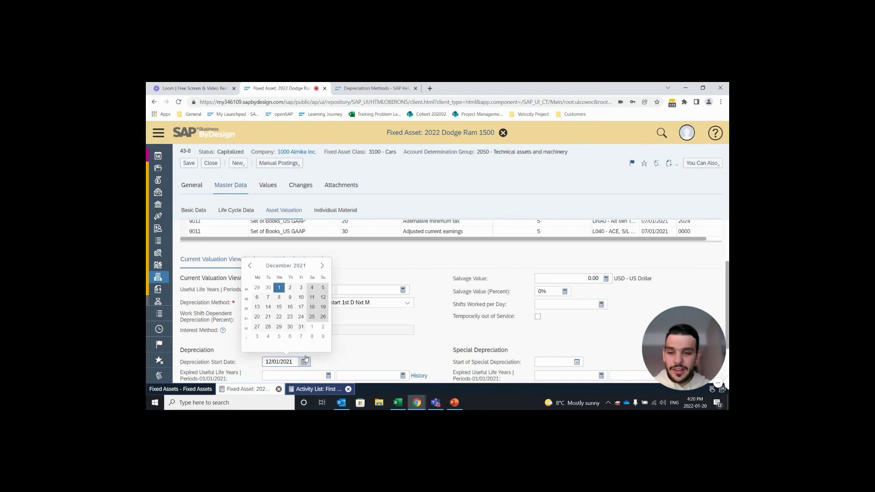
pyautogui.click(323, 266)
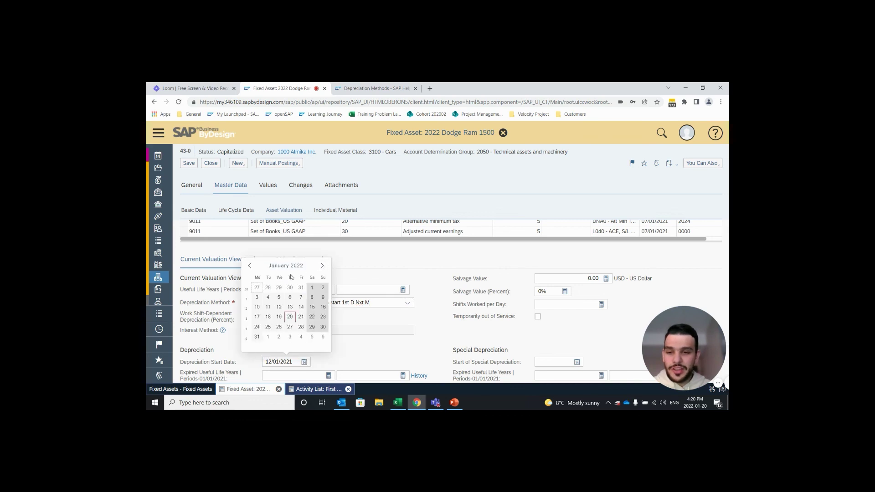
pyautogui.click(312, 287)
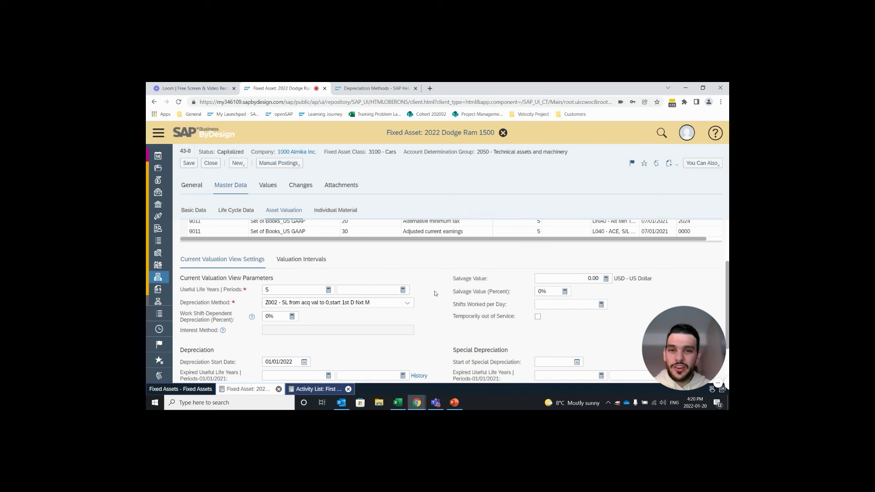
# Save the 2022 Dodge Ram 1500 asset and close back to the Fixed Assets list
pyautogui.scroll(2, 372, 275)
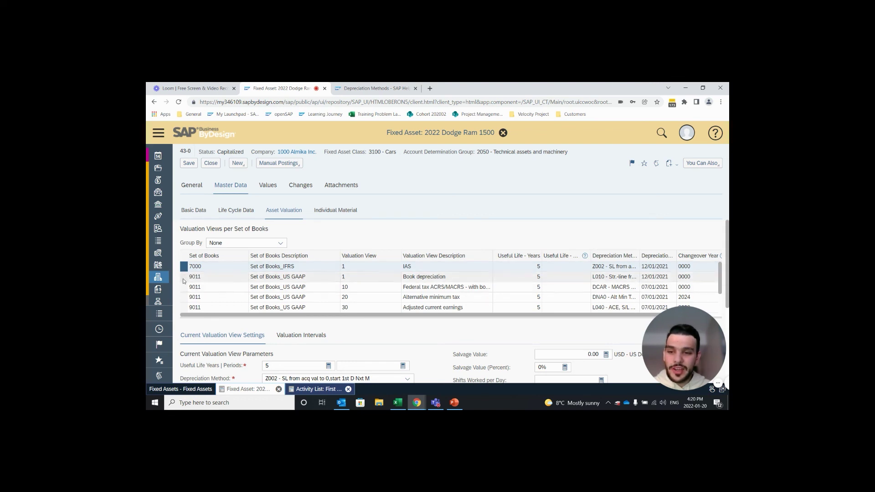
pyautogui.click(190, 164)
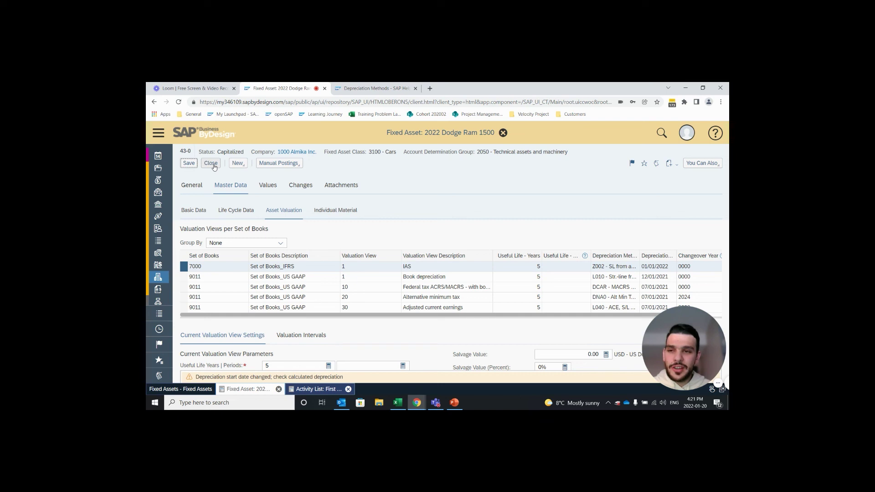
pyautogui.click(212, 165)
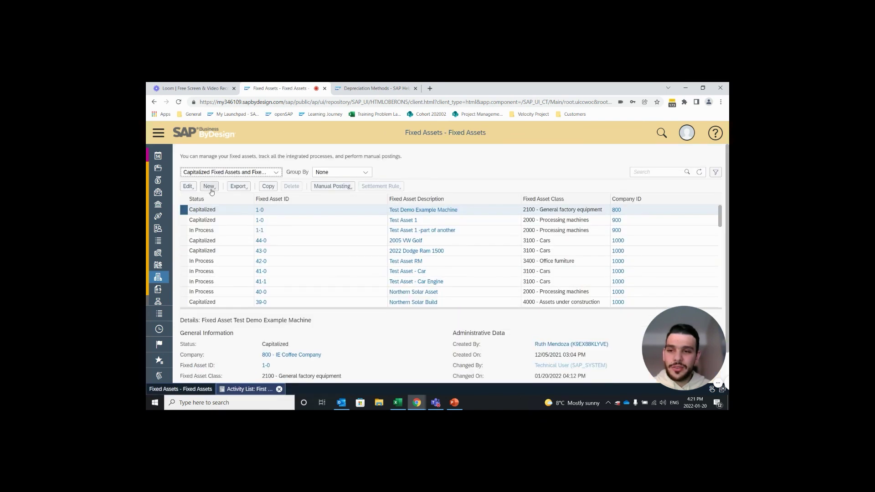
# Open the Dodge Ram's all-years Depreciation Overview, showing about -833 USD monthly from January 2022
pyautogui.click(185, 252)
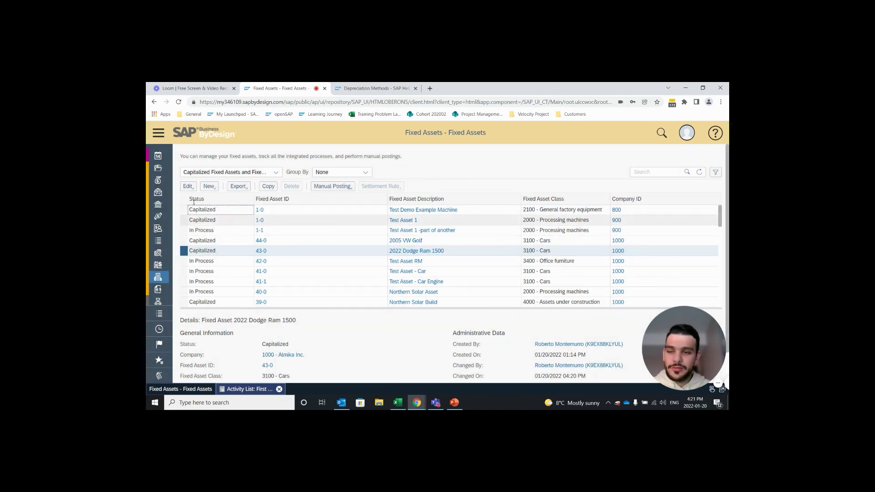
pyautogui.click(188, 187)
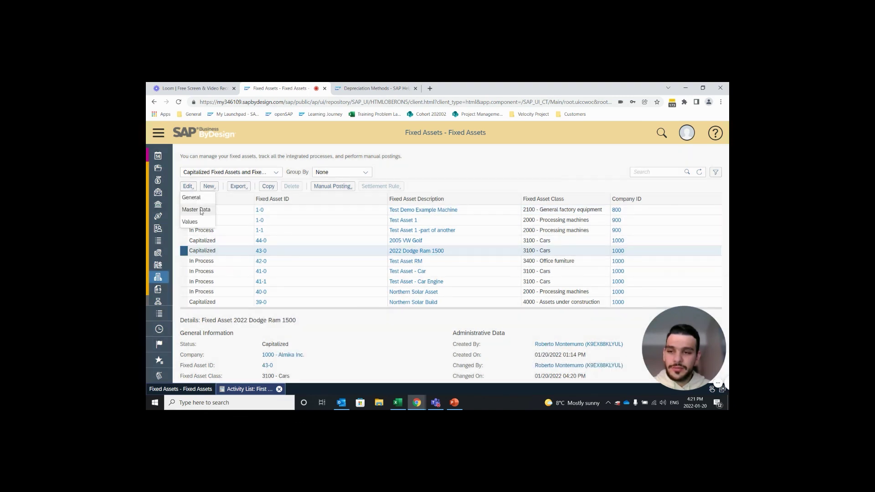
pyautogui.click(201, 210)
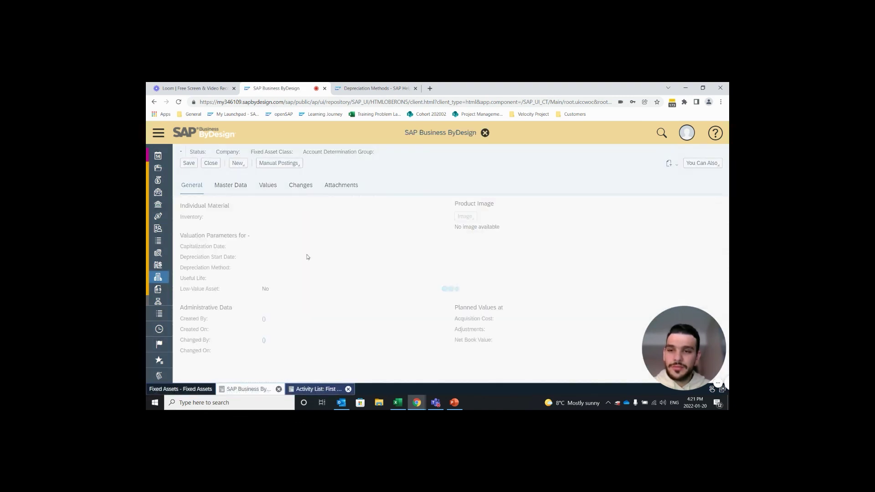
pyautogui.click(269, 185)
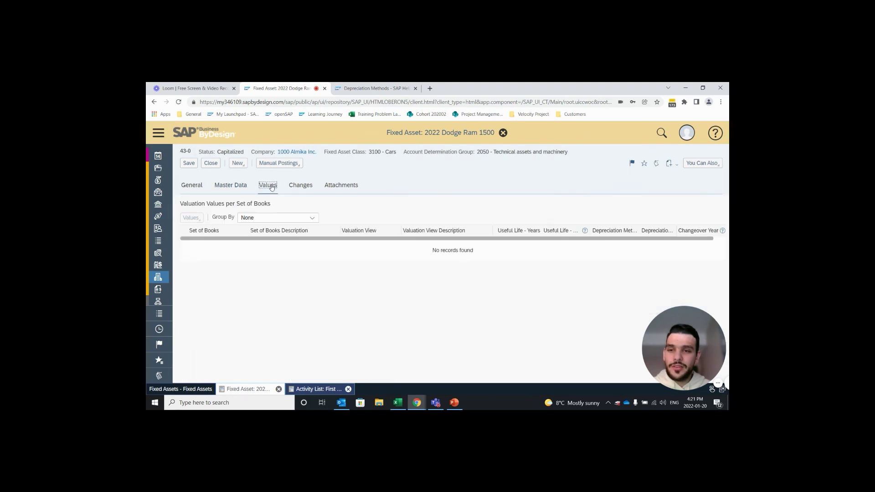
pyautogui.click(258, 310)
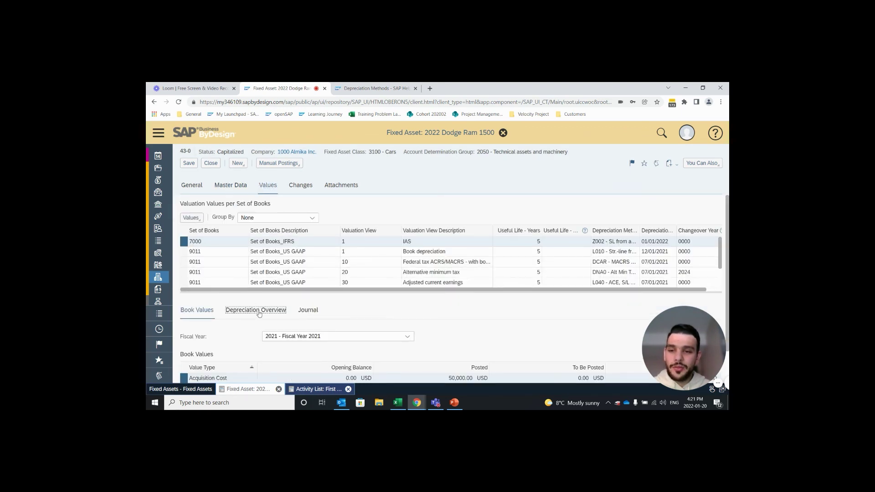
pyautogui.scroll(-1, 456, 264)
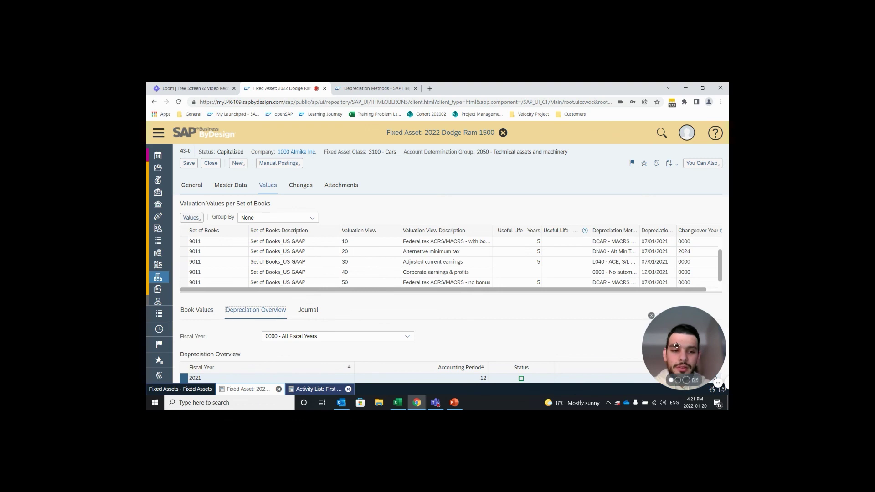
pyautogui.scroll(-3, 540, 336)
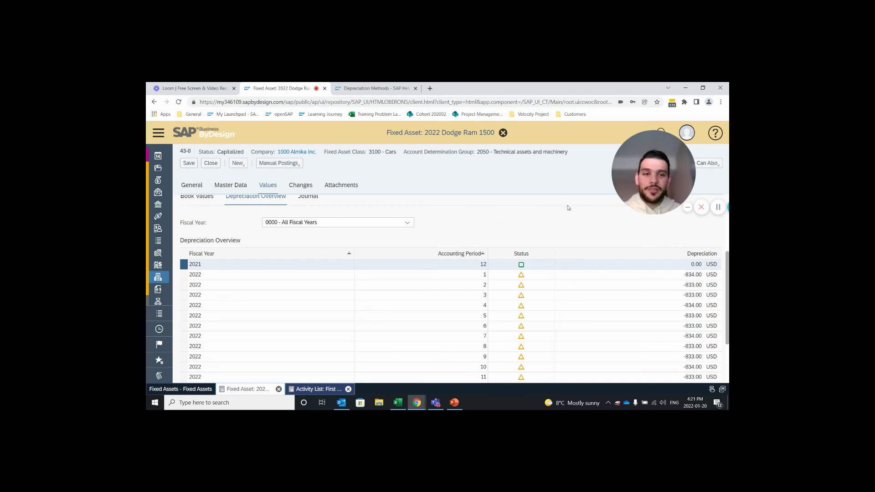
pyautogui.moveTo(648, 208)
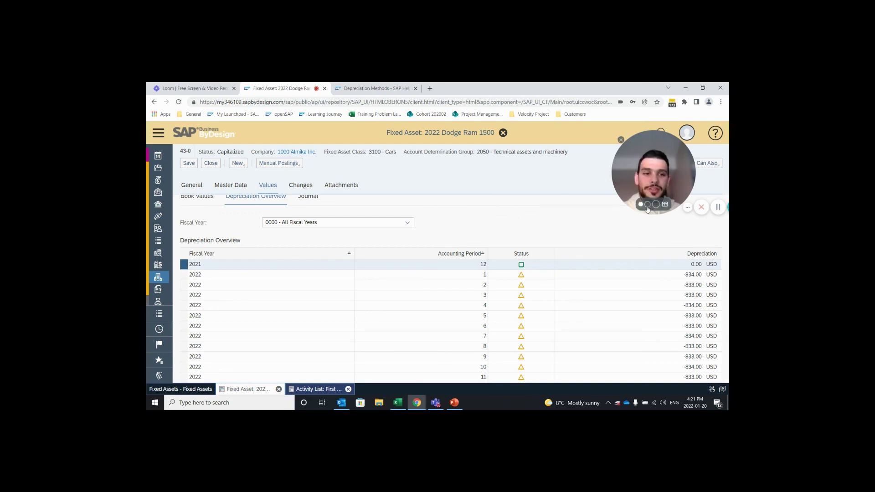